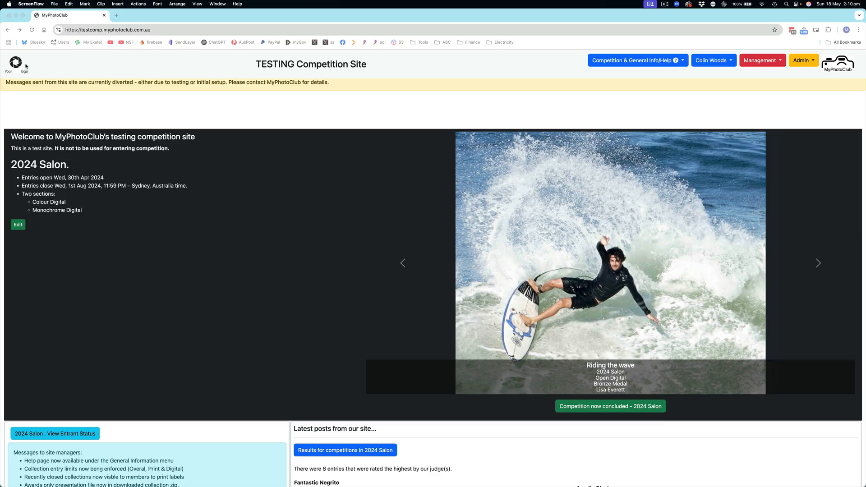
Open the home page's welcome text for editing and change the Salon heading's year to 2025
{"action": "left_click", "coordinate": [17, 63]}
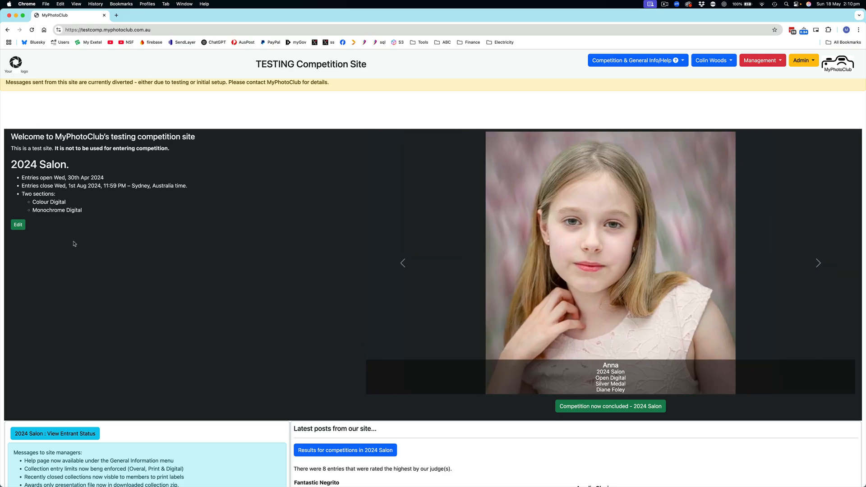
{"action": "left_click", "coordinate": [20, 225]}
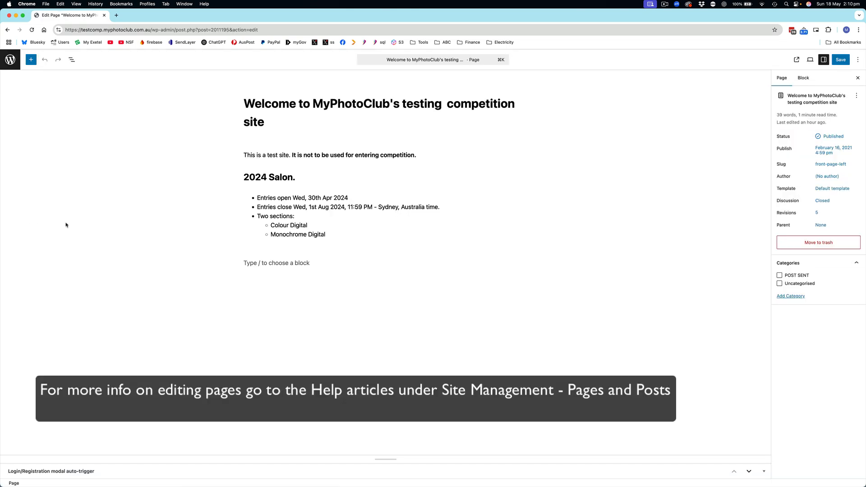
{"action": "left_click", "coordinate": [269, 177]}
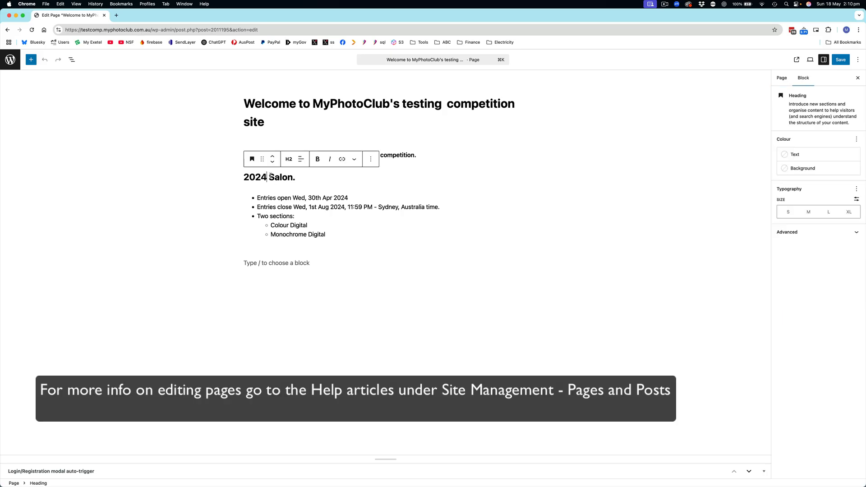
{"action": "key", "text": "BackSpace"}
{"action": "type", "text": "5"}
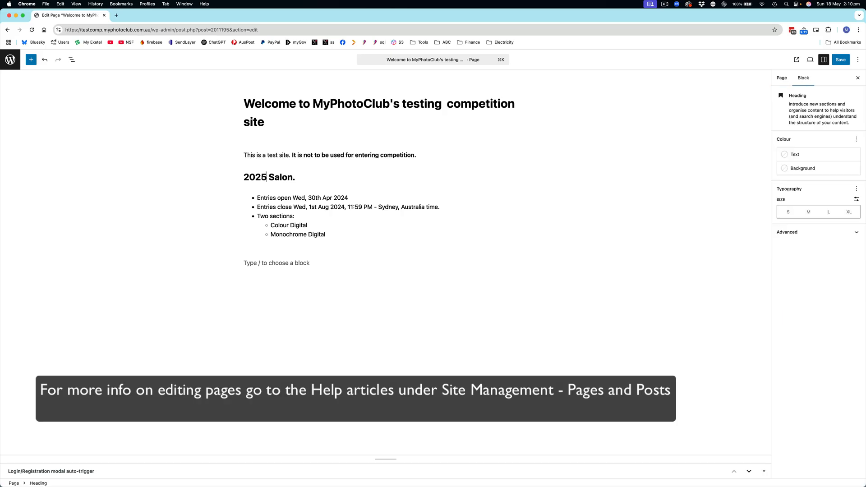
Change the year to 2025 in the entries open and entries close dates, and save the page
{"action": "left_click", "coordinate": [361, 196]}
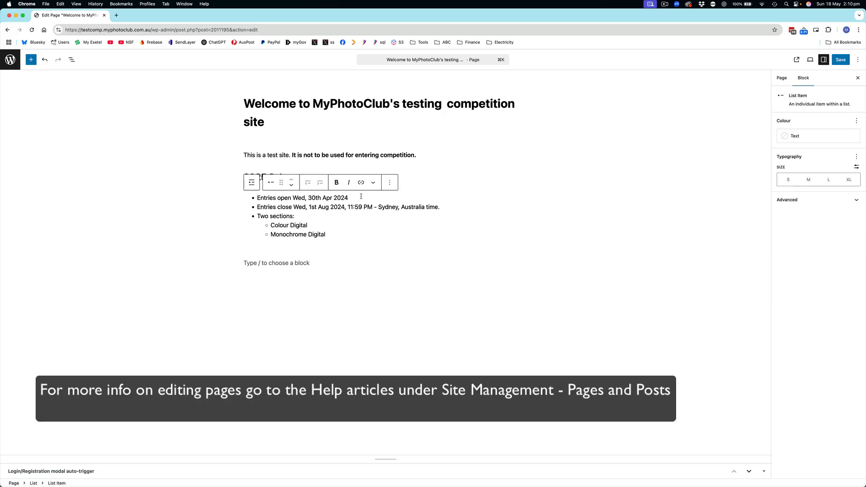
{"action": "key", "text": "BackSpace"}
{"action": "type", "text": "5"}
{"action": "left_click", "coordinate": [345, 207]}
{"action": "key", "text": "BackSpace"}
{"action": "type", "text": "5"}
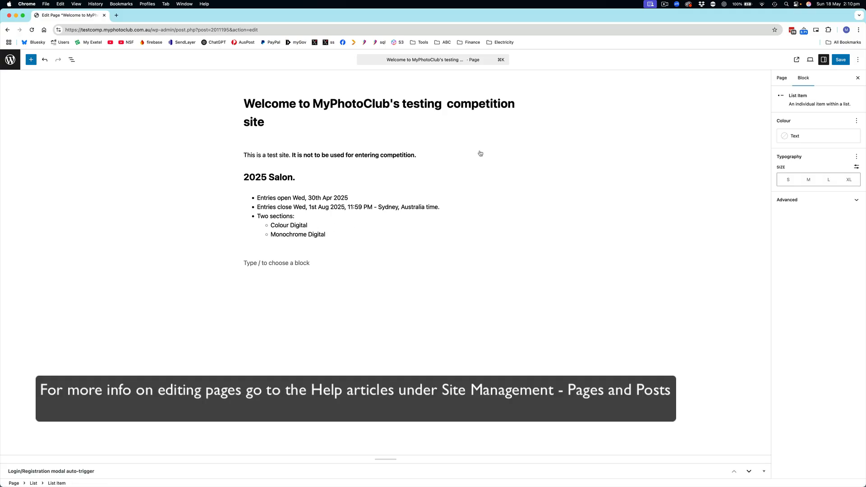
{"action": "left_click", "coordinate": [783, 79]}
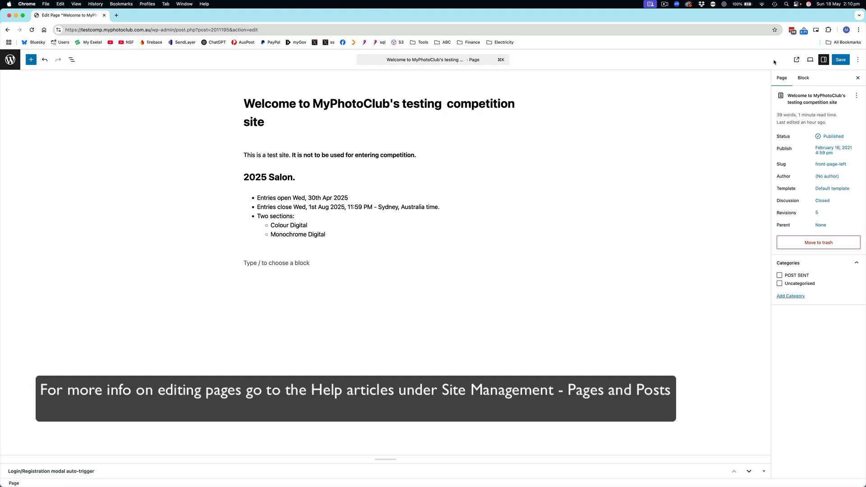
{"action": "left_click", "coordinate": [841, 59]}
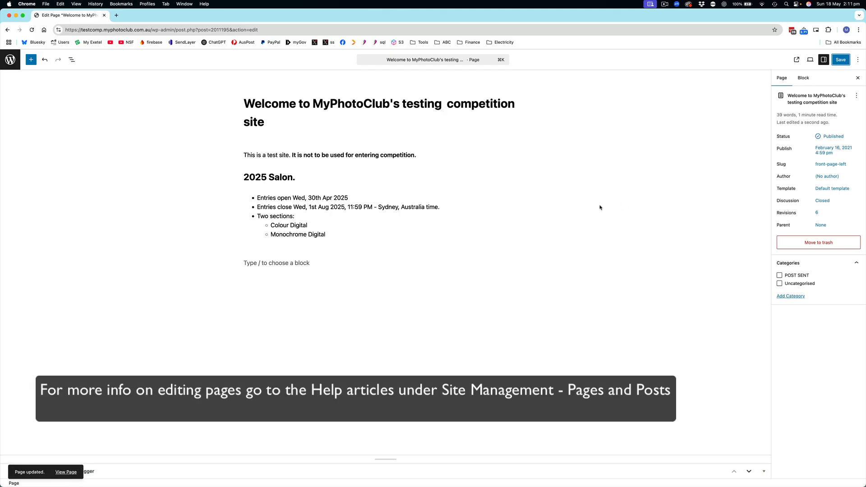
View the updated welcome page on the site and return to the home page
{"action": "left_click", "coordinate": [67, 472]}
{"action": "key", "text": "Return"}
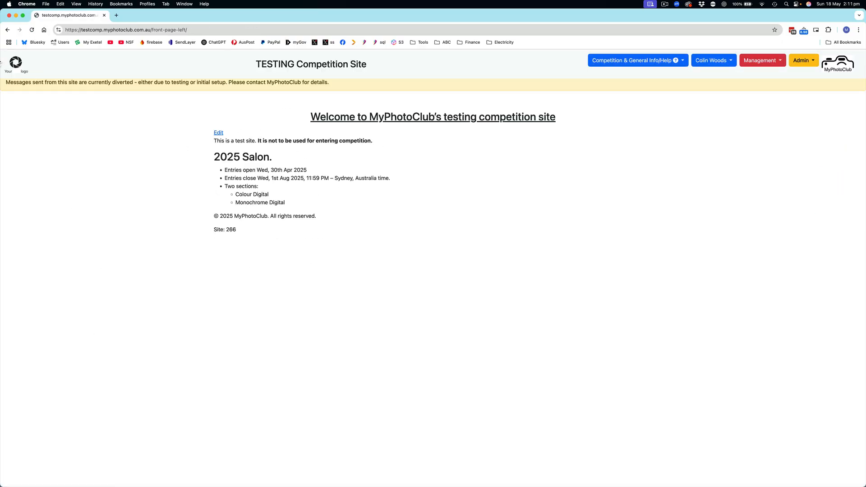
{"action": "left_click", "coordinate": [16, 62]}
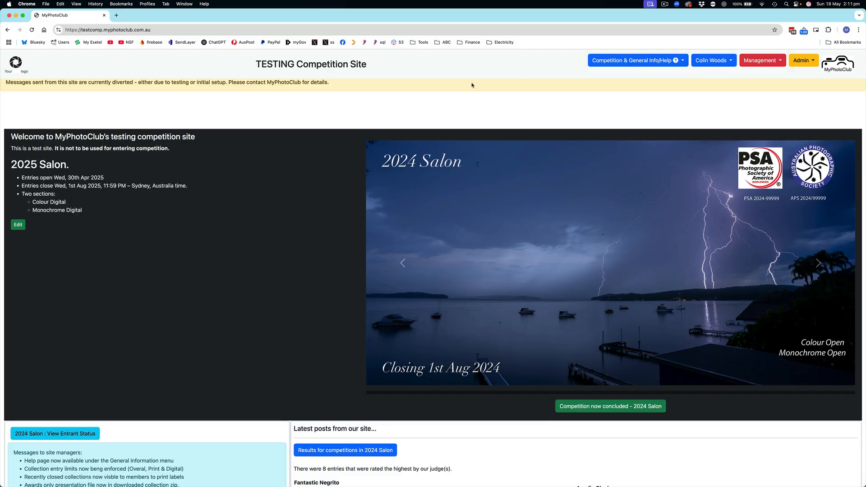
Upload 2025 Salon.jpg from Downloads as the front page slide in the site settings and reload the home page
{"action": "left_click", "coordinate": [752, 61]}
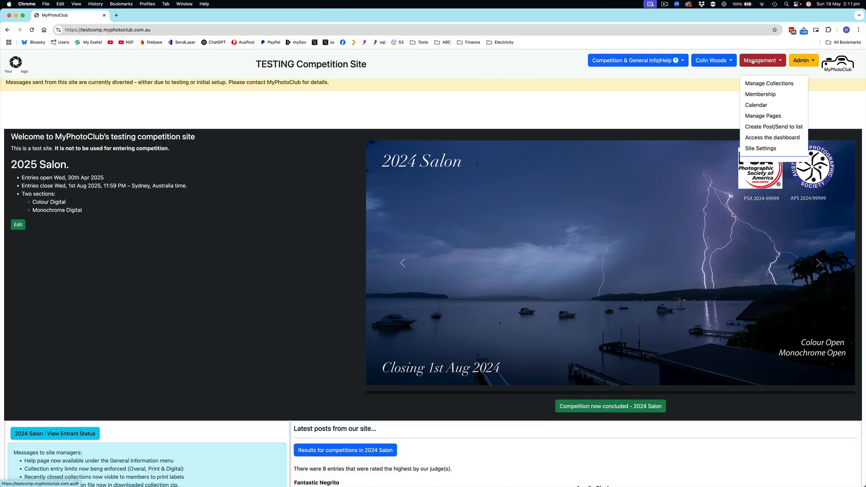
{"action": "left_click", "coordinate": [773, 152]}
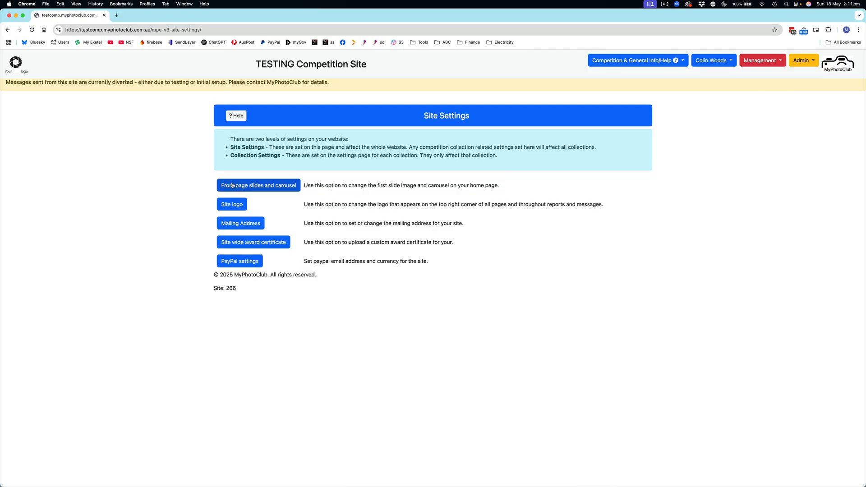
{"action": "left_click", "coordinate": [260, 186]}
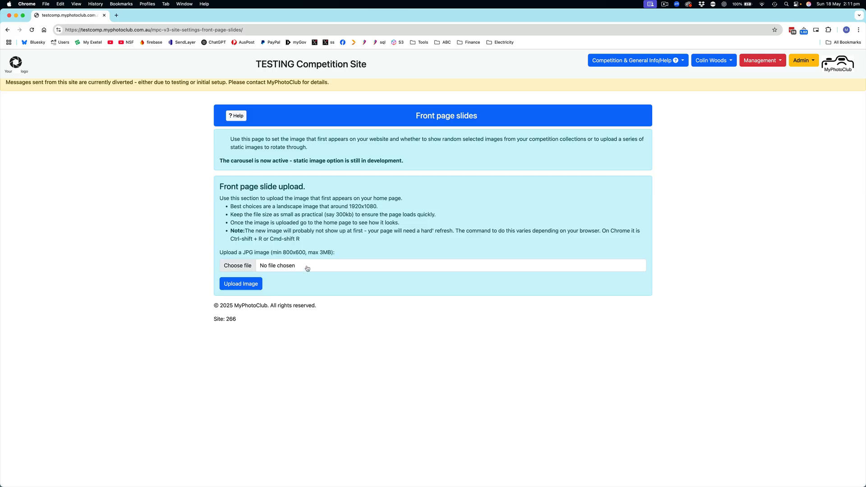
{"action": "left_click", "coordinate": [306, 267]}
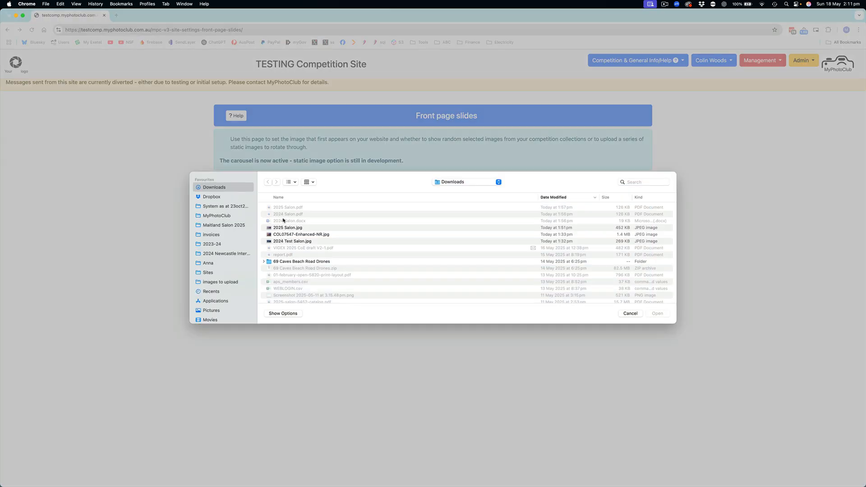
{"action": "double_click", "coordinate": [286, 228]}
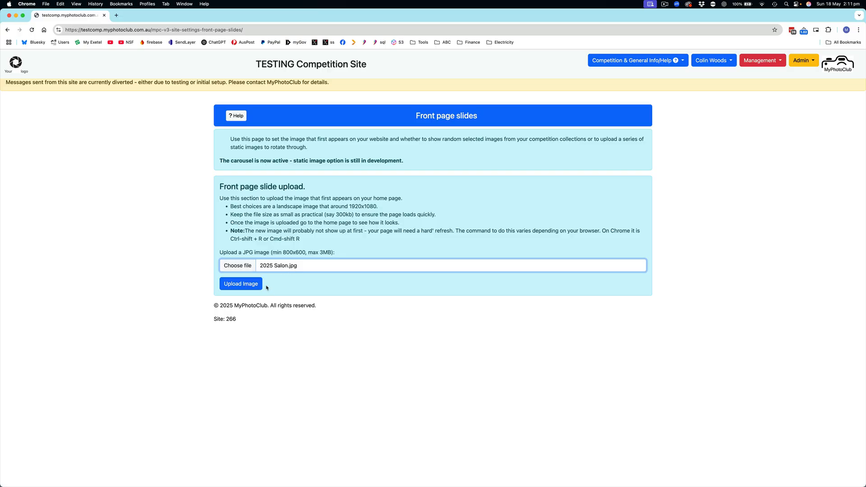
{"action": "left_click", "coordinate": [240, 284]}
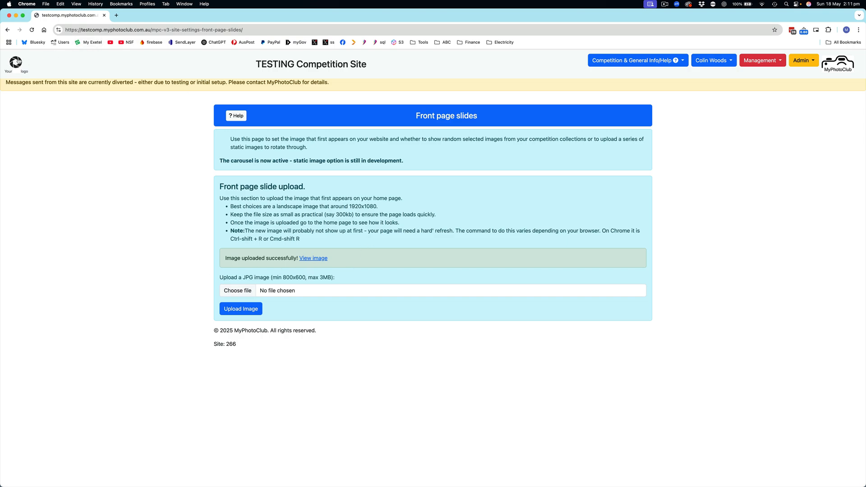
{"action": "left_click", "coordinate": [17, 61]}
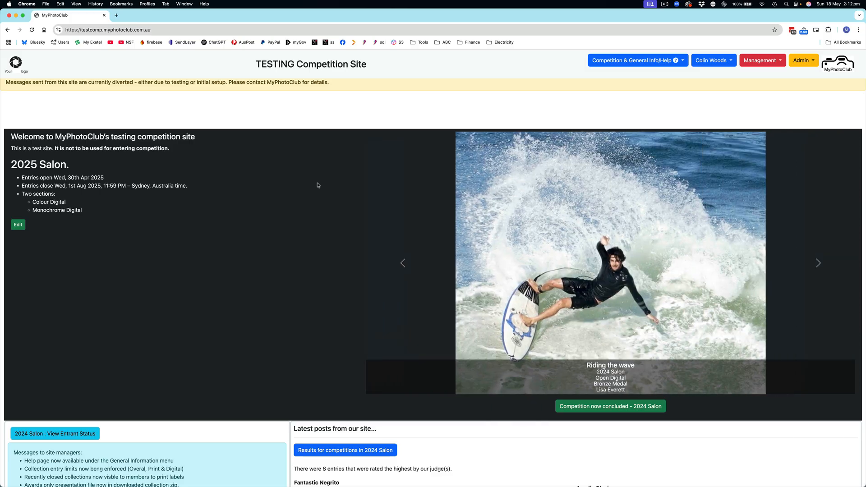
{"action": "key", "text": "super+r"}
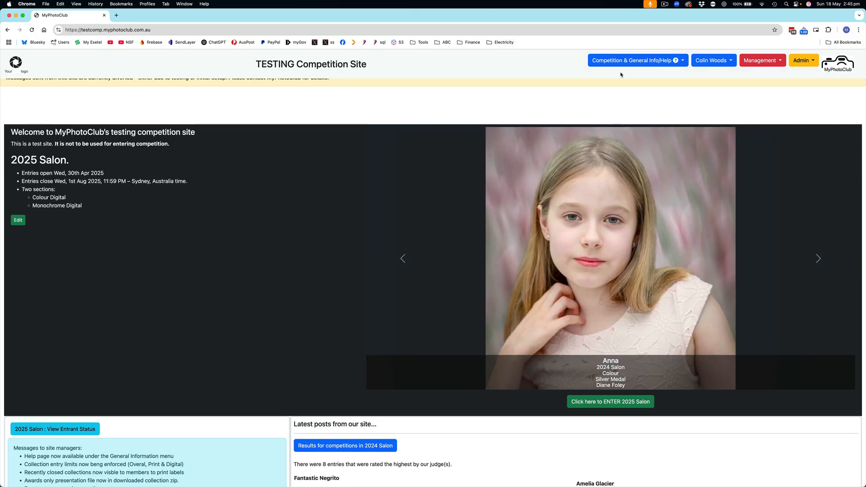
Replace the embedded PDF on the Conditions of entry page with 2025 Salon.pdf from Downloads and save the page
{"action": "left_click", "coordinate": [643, 61]}
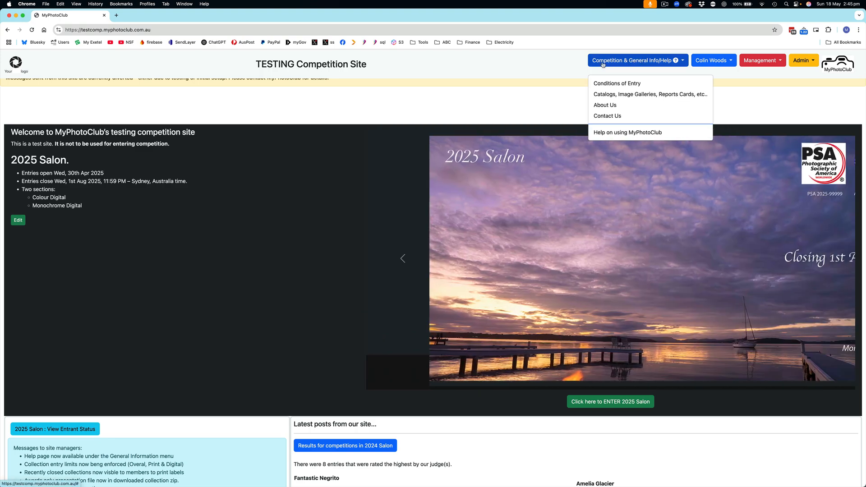
{"action": "left_click", "coordinate": [615, 84]}
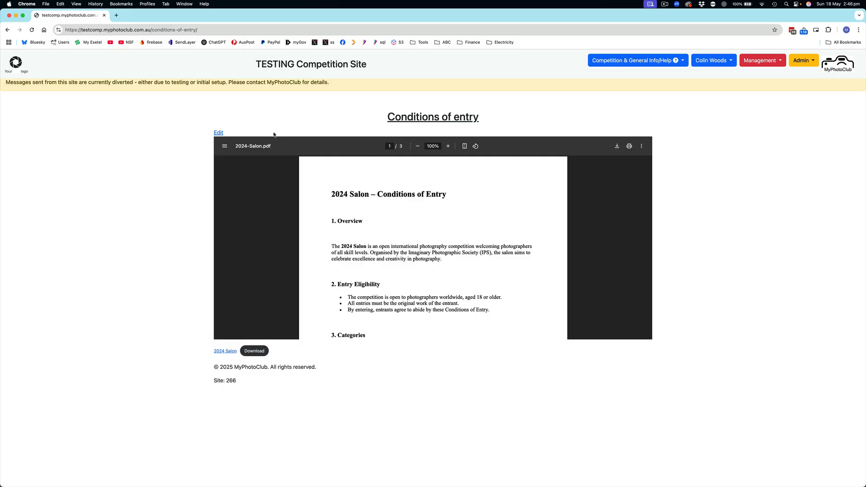
{"action": "left_click", "coordinate": [219, 133]}
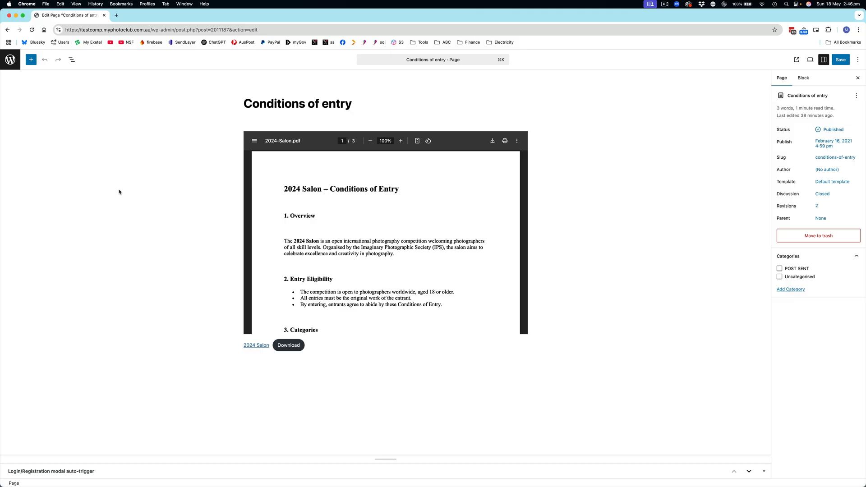
{"action": "left_click", "coordinate": [386, 197]}
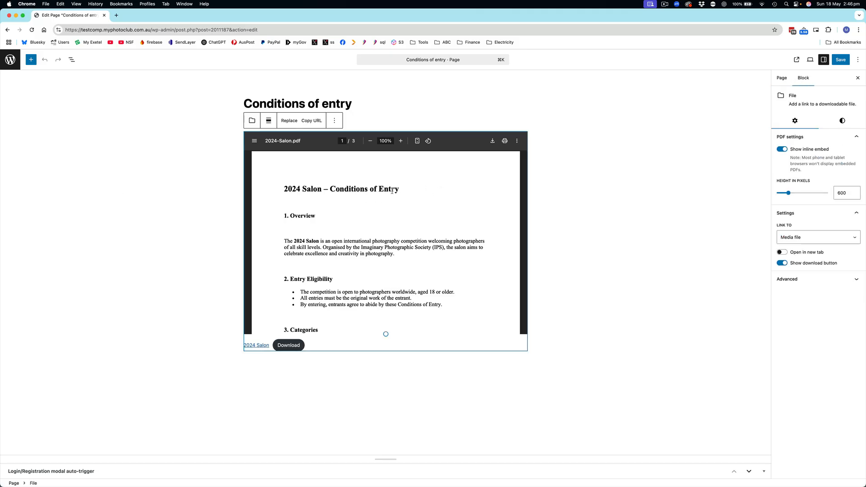
{"action": "left_click", "coordinate": [290, 120]}
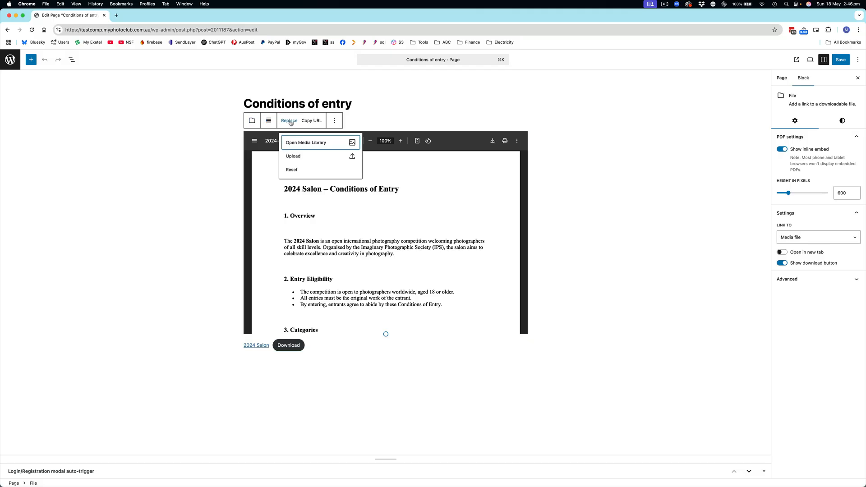
{"action": "left_click", "coordinate": [294, 156]}
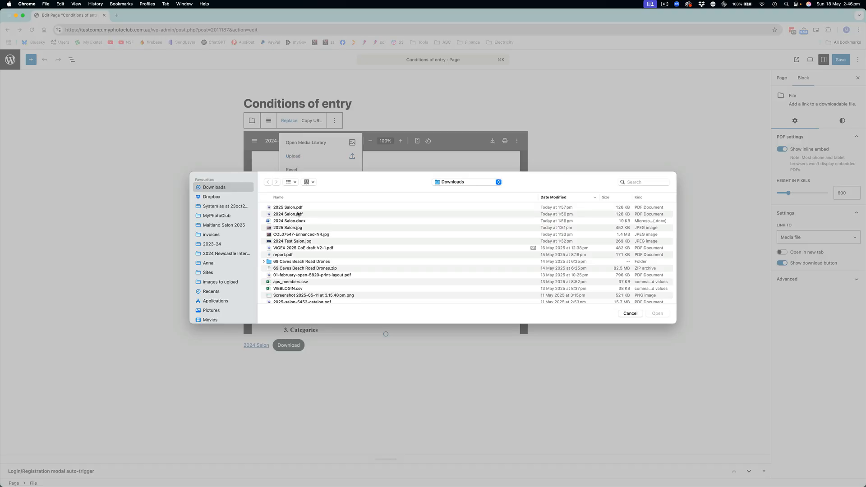
{"action": "left_click", "coordinate": [288, 207]}
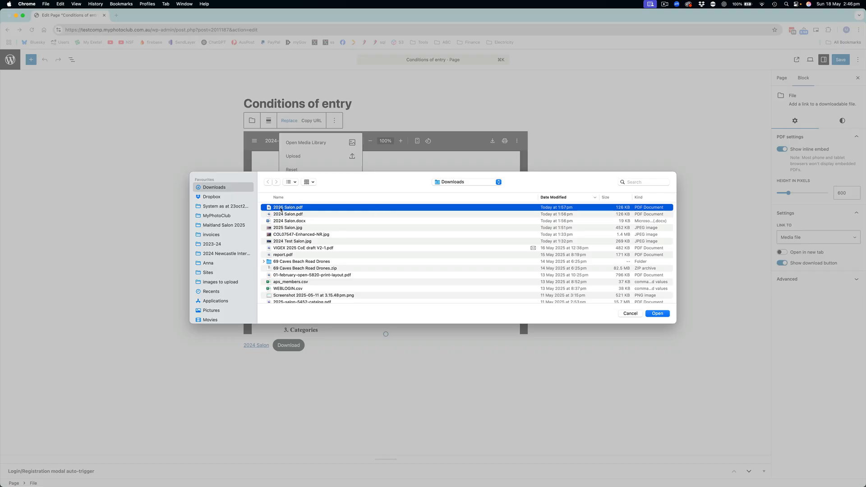
{"action": "left_click", "coordinate": [657, 314]}
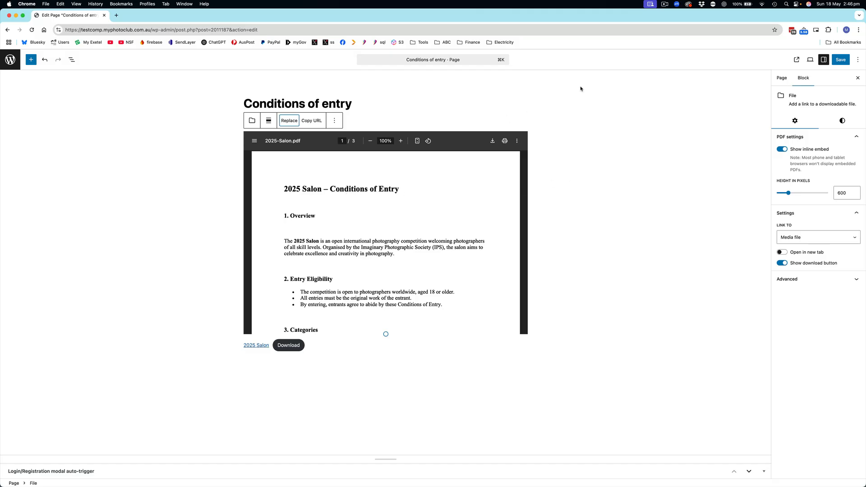
{"action": "key", "text": "super+s"}
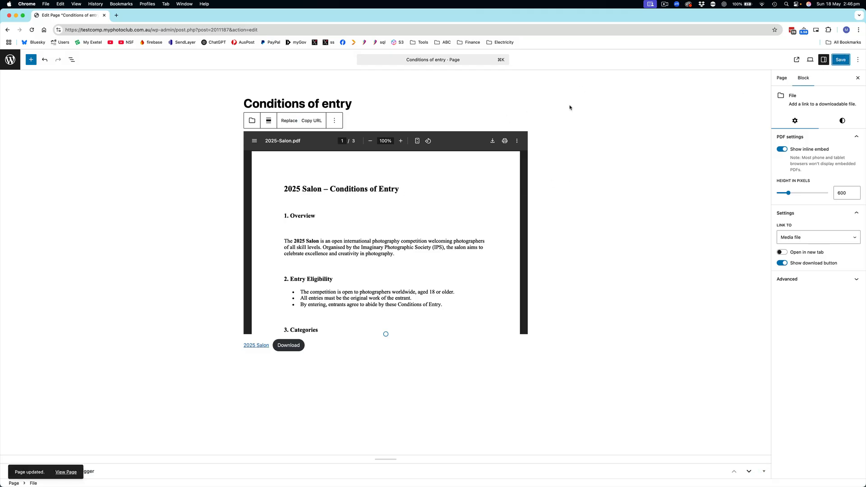
Check the PDF on the published Conditions of entry page, and reopen that page from the home page
{"action": "left_click", "coordinate": [68, 473]}
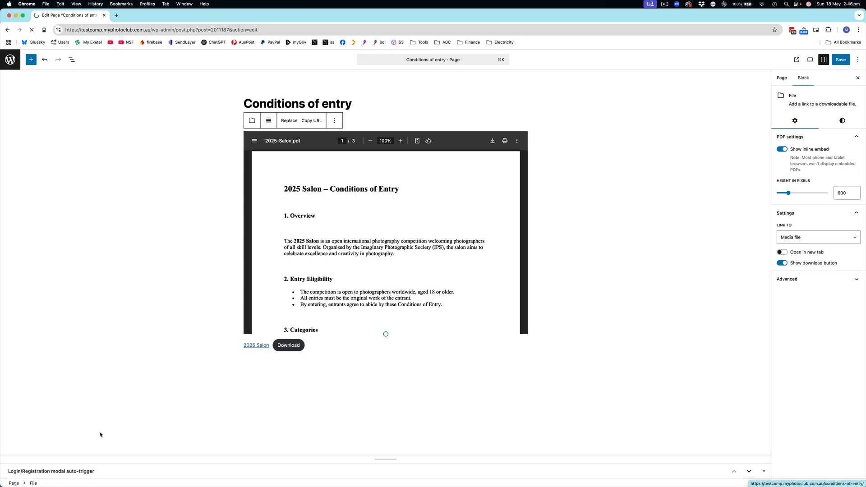
{"action": "scroll", "coordinate": [368, 253], "scroll_direction": "down", "scroll_amount": 3}
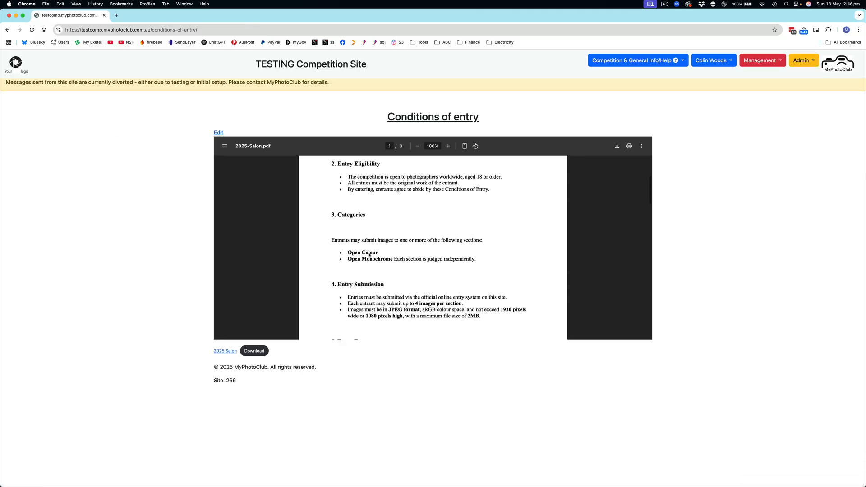
{"action": "scroll", "coordinate": [369, 253], "scroll_direction": "up", "scroll_amount": 3}
{"action": "left_click", "coordinate": [15, 63]}
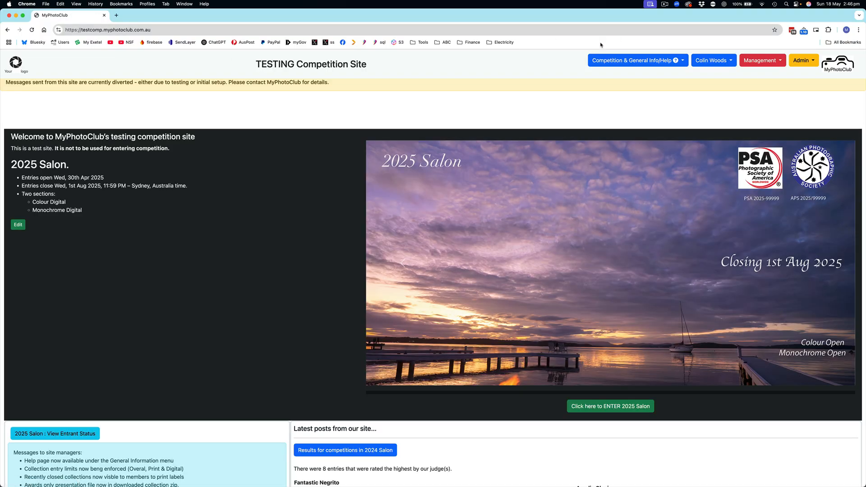
{"action": "left_click", "coordinate": [630, 62]}
{"action": "left_click", "coordinate": [602, 105]}
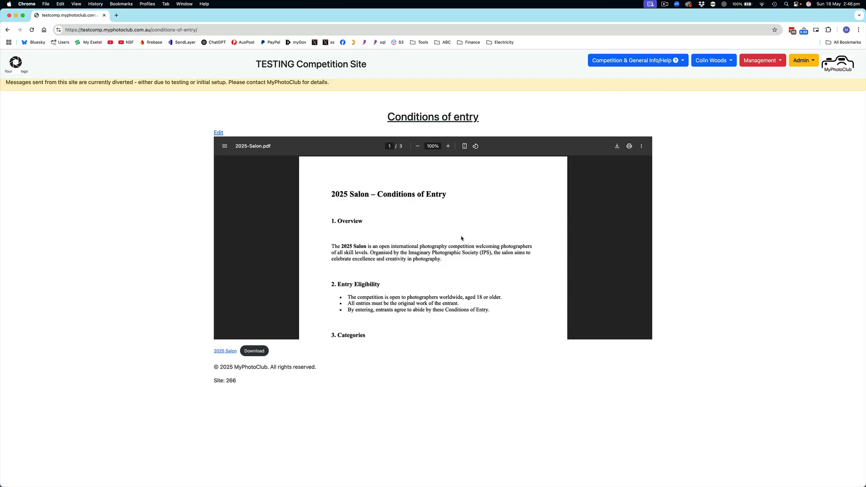
{"action": "scroll", "coordinate": [462, 238], "scroll_direction": "down", "scroll_amount": 2}
{"action": "scroll", "coordinate": [463, 238], "scroll_direction": "up", "scroll_amount": 2}
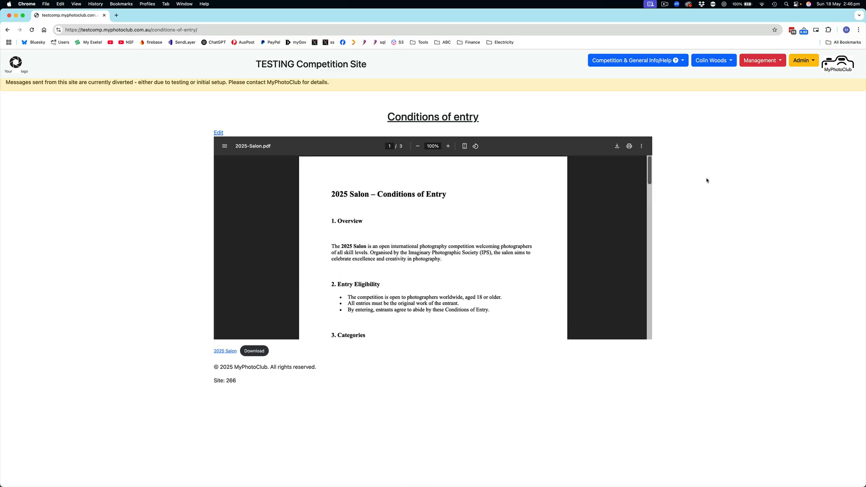
{"action": "left_click", "coordinate": [663, 3]}
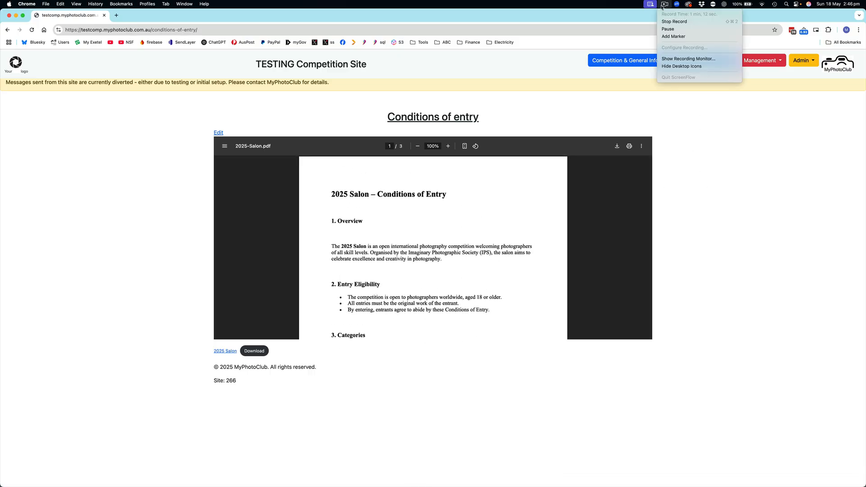
{"action": "left_click", "coordinate": [681, 22]}
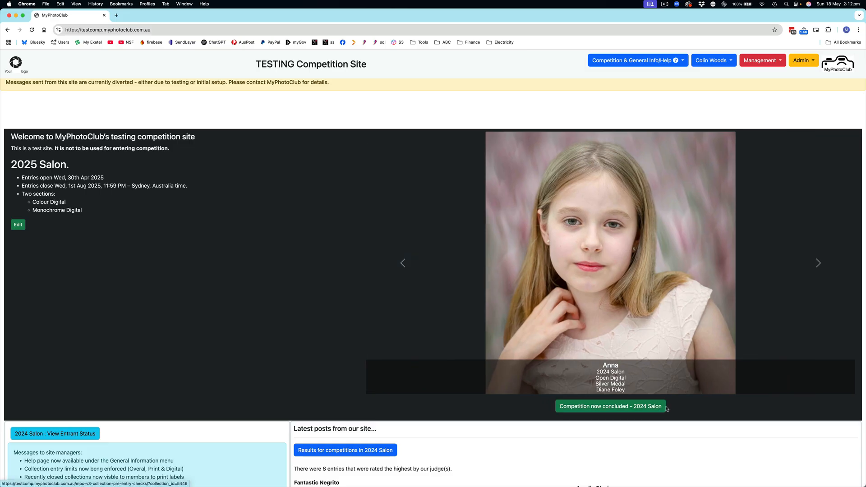
Turn off Active Collection in the 2024 Salon collection's settings, save the collection and return to the home page
{"action": "left_click", "coordinate": [774, 62]}
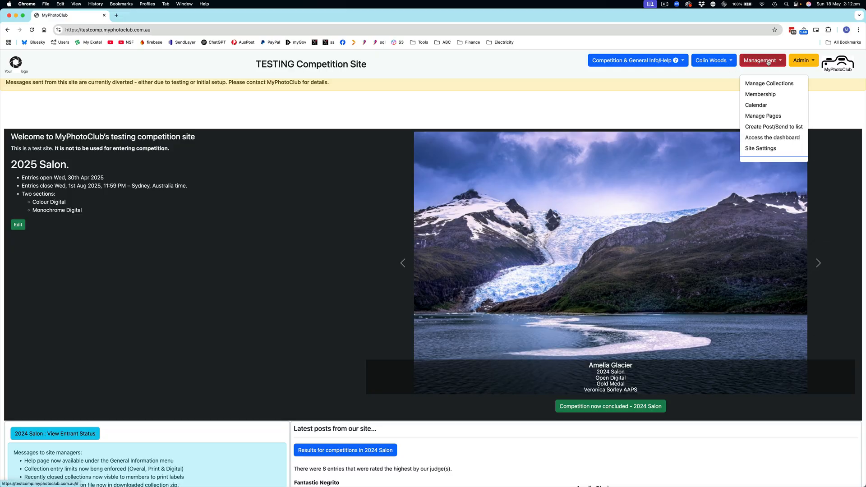
{"action": "left_click", "coordinate": [774, 87]}
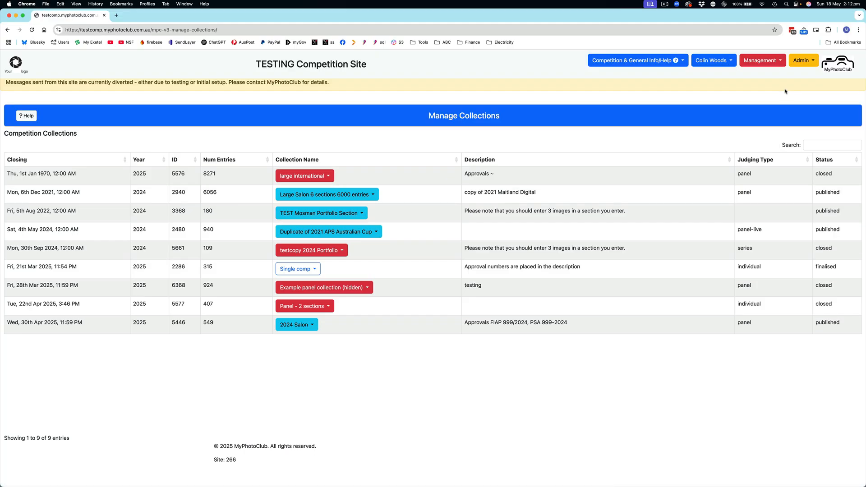
{"action": "left_click", "coordinate": [296, 325]}
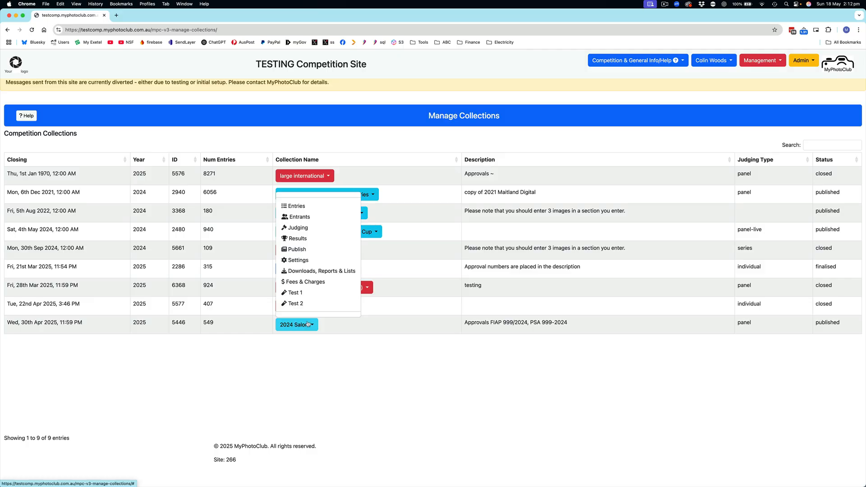
{"action": "left_click", "coordinate": [299, 261]}
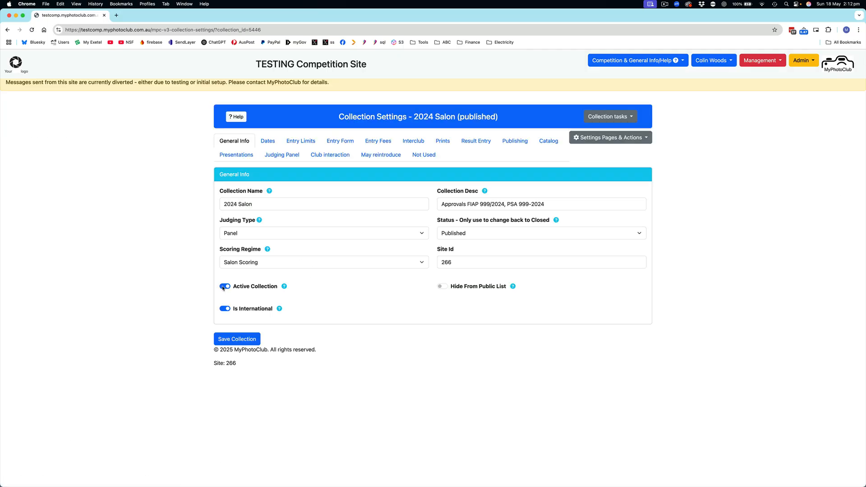
{"action": "left_click", "coordinate": [224, 287]}
{"action": "mouse_move", "coordinate": [285, 288]}
{"action": "left_click", "coordinate": [234, 342]}
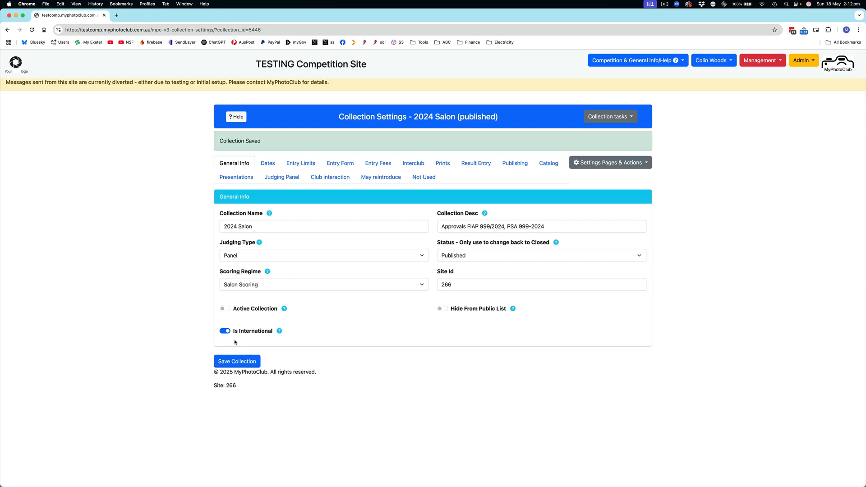
{"action": "left_click", "coordinate": [20, 64]}
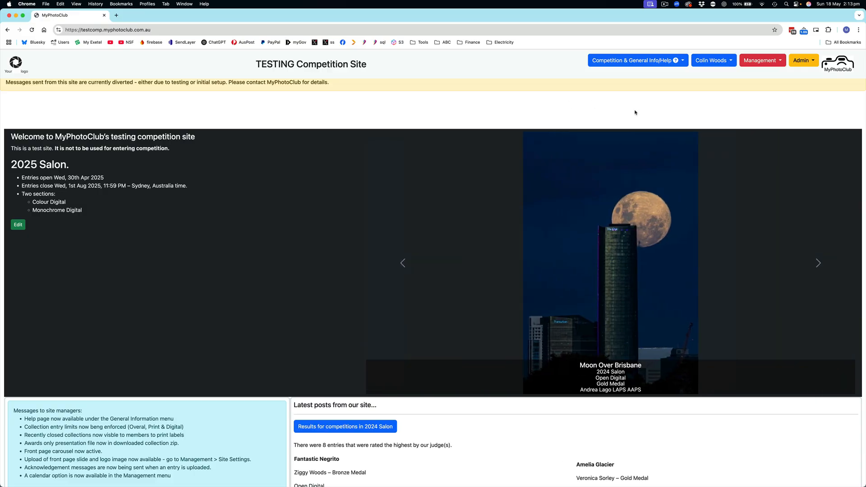
Start duplicating the 2024 Salon collection with one copy of the Collection & Competition Sections type
{"action": "left_click", "coordinate": [765, 63]}
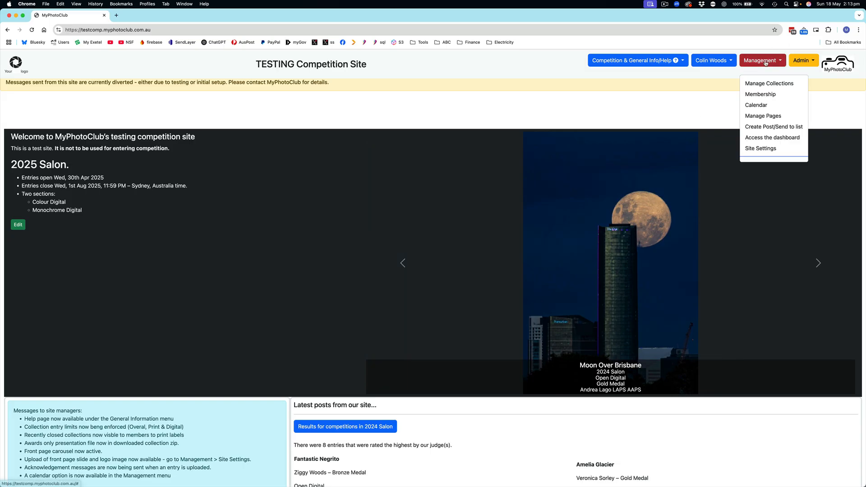
{"action": "left_click", "coordinate": [769, 83]}
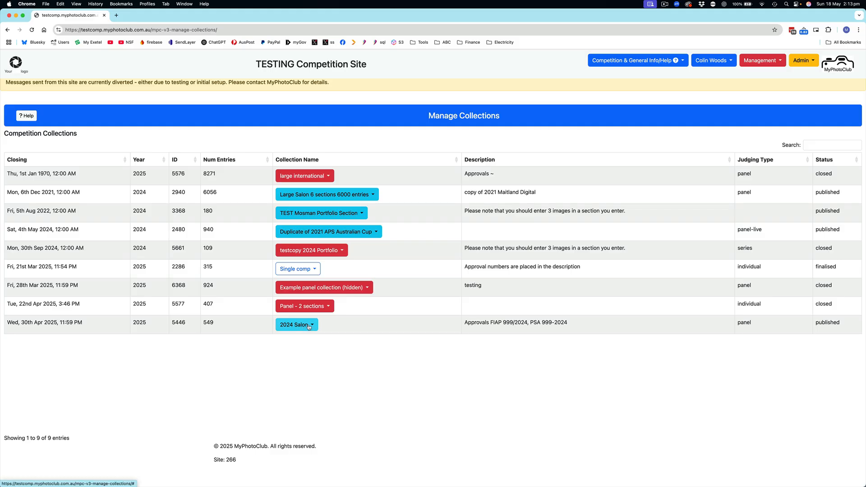
{"action": "left_click", "coordinate": [309, 326]}
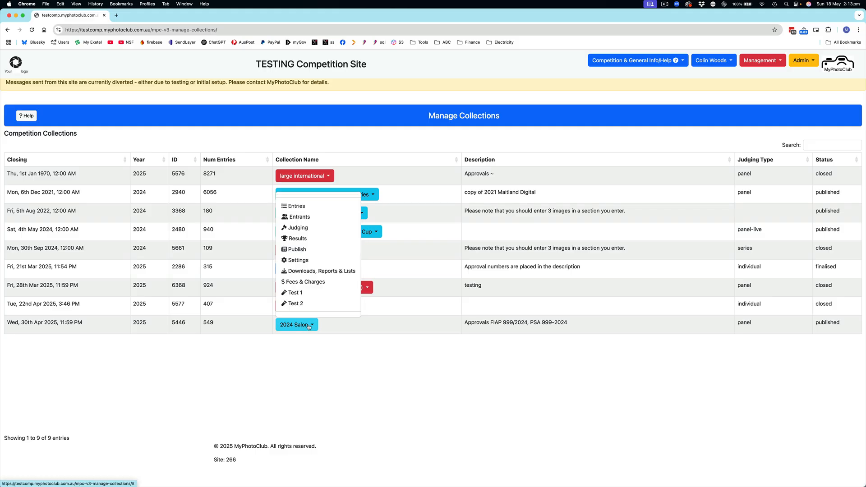
{"action": "left_click", "coordinate": [303, 261]}
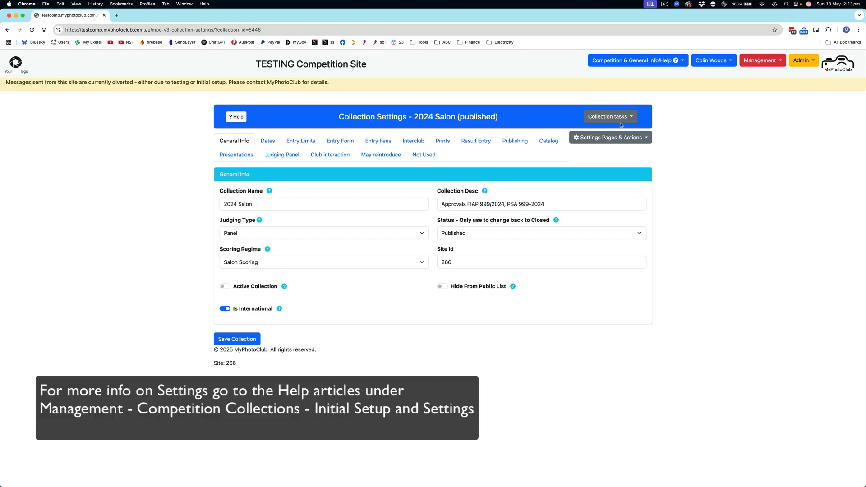
{"action": "left_click", "coordinate": [620, 139]}
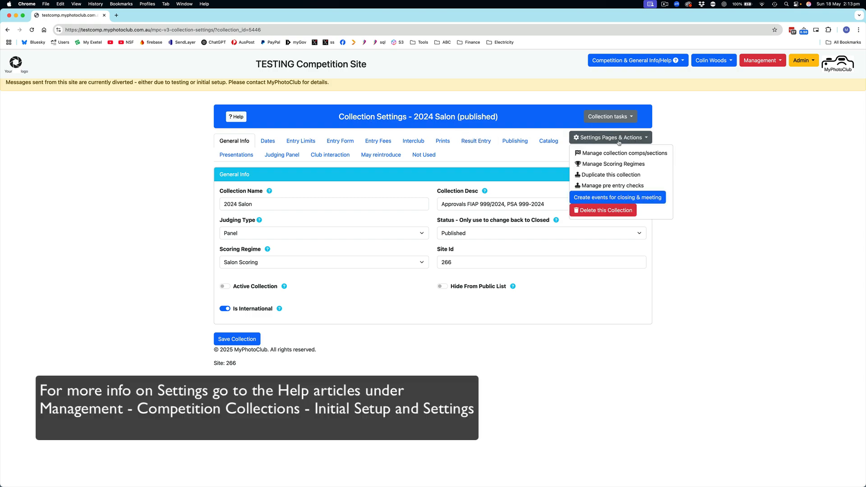
{"action": "left_click", "coordinate": [627, 177]}
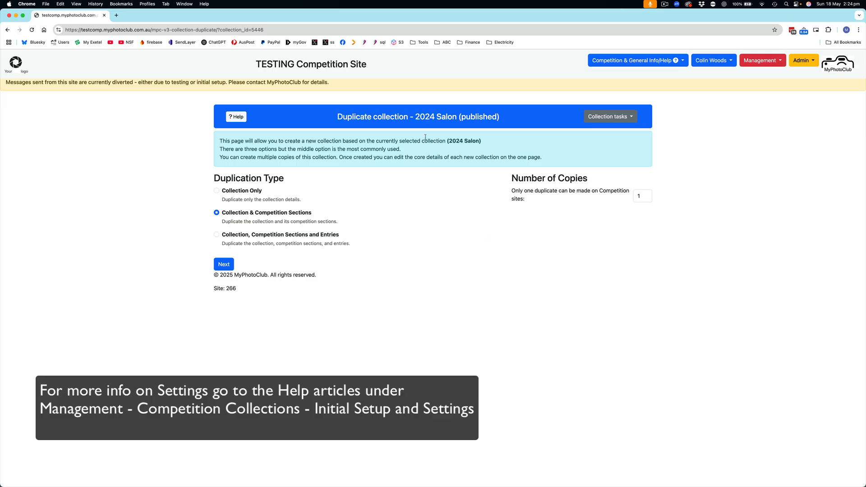
{"action": "left_click_drag", "start_coordinate": [414, 116], "coordinate": [460, 116]}
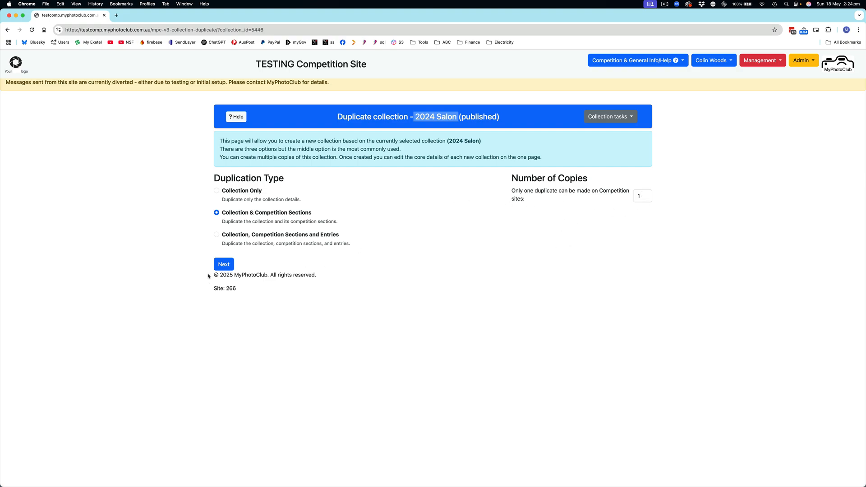
{"action": "left_click", "coordinate": [224, 265]}
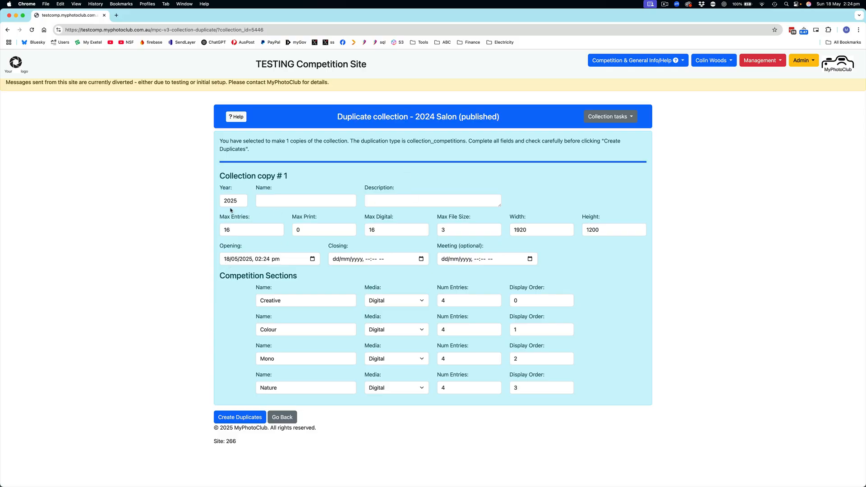
Name the collection copy 2025 Salon and enter the description "FIAP 12344/2024. PSA 12344/2025"
{"action": "left_click", "coordinate": [266, 200]}
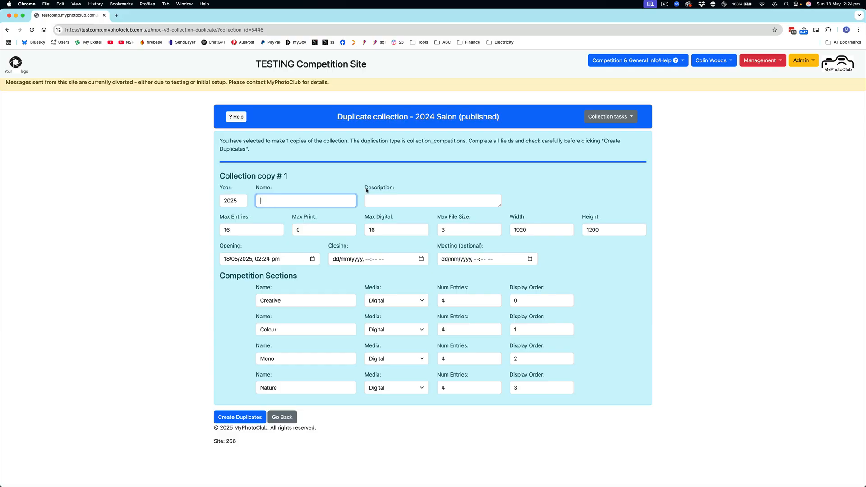
{"action": "type", "text": "2025 Salon"}
{"action": "key", "text": "Tab"}
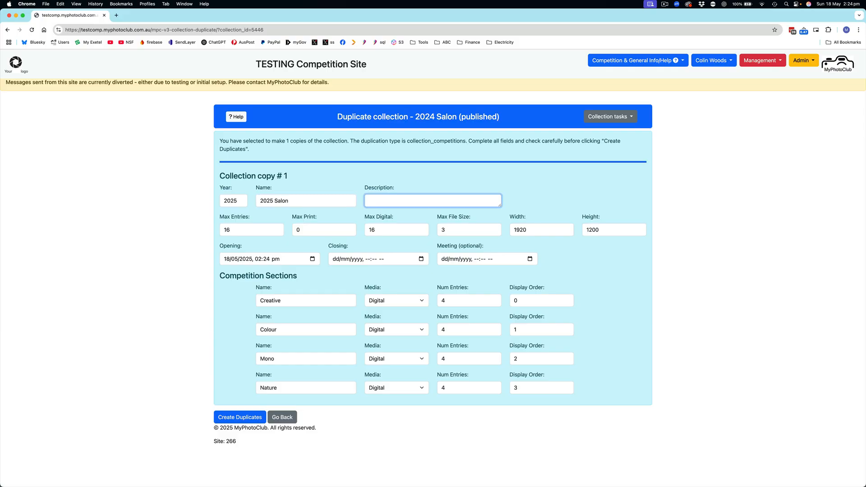
{"action": "type", "text": "FIAP 12344/2024. PSA 12344/2025"}
Set the collection copy's closing date and time to 01/08/2025, 11:59 pm
{"action": "left_click", "coordinate": [421, 259]}
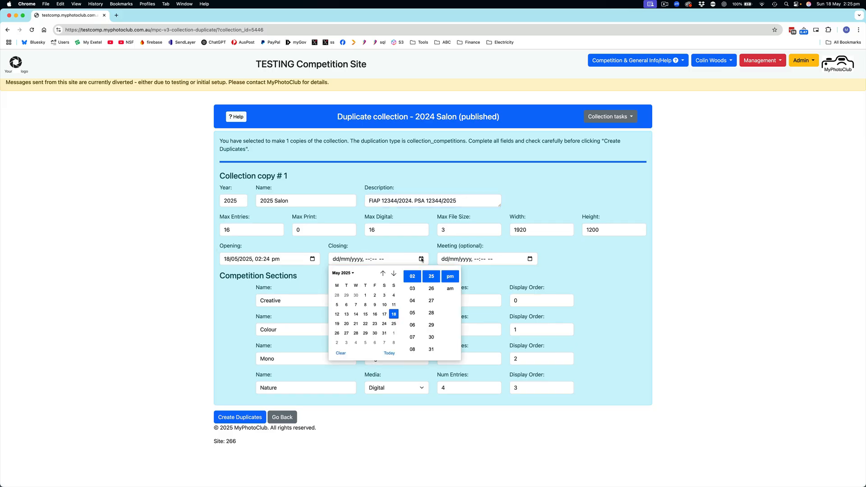
{"action": "left_click", "coordinate": [394, 274]}
{"action": "left_click", "coordinate": [394, 274]}
{"action": "left_click", "coordinate": [394, 274]}
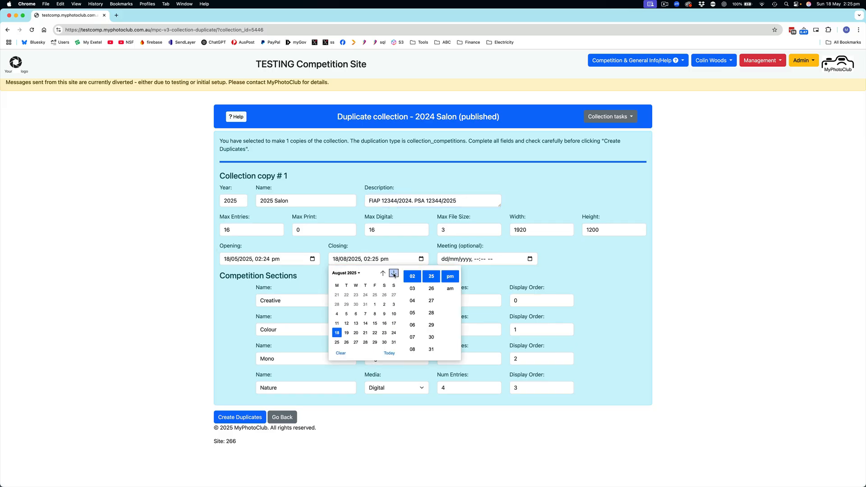
{"action": "left_click", "coordinate": [375, 295]}
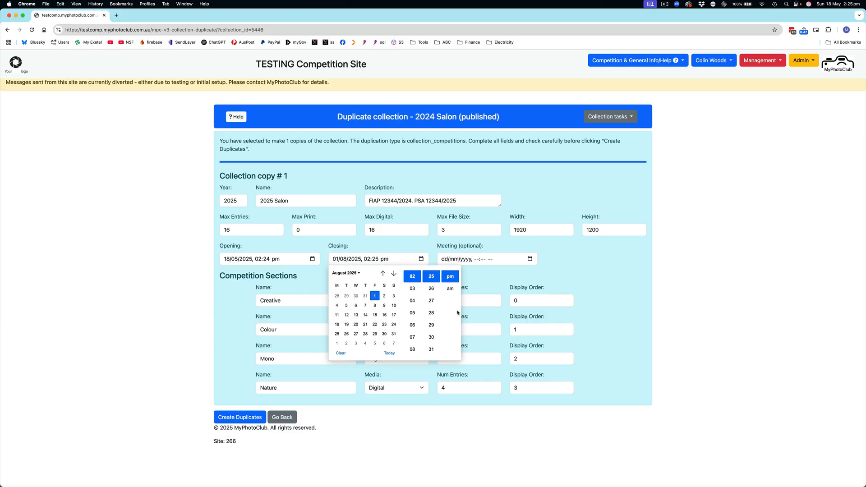
{"action": "left_click", "coordinate": [387, 258]}
{"action": "left_click", "coordinate": [368, 261]}
{"action": "type", "text": "1159"}
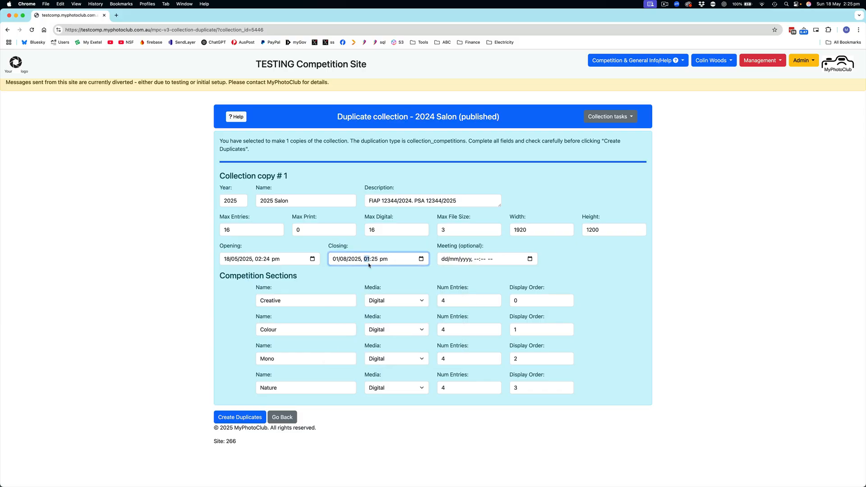
{"action": "left_click", "coordinate": [387, 244]}
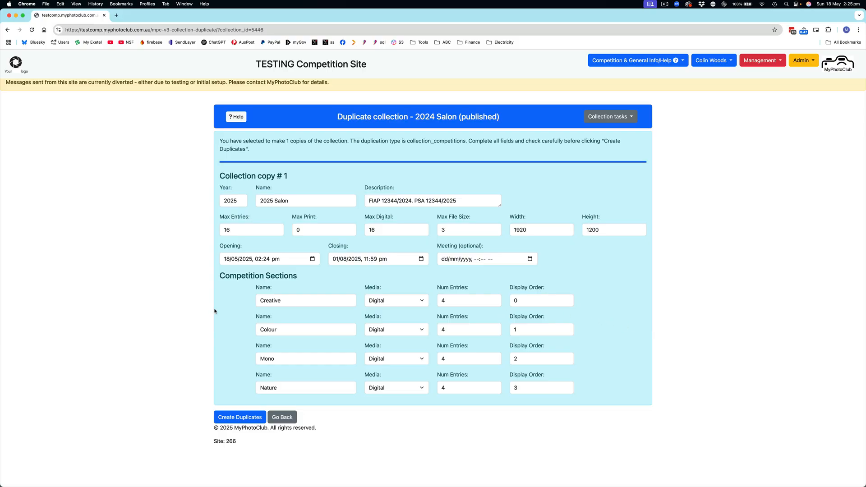
Set the Creative section's display order to 4 and create the duplicate collection
{"action": "double_click", "coordinate": [522, 299]}
{"action": "type", "text": "4"}
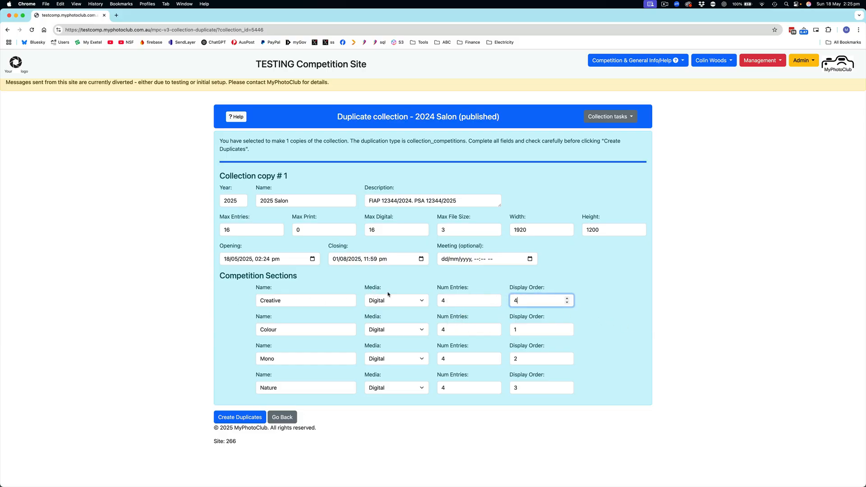
{"action": "left_click", "coordinate": [249, 420]}
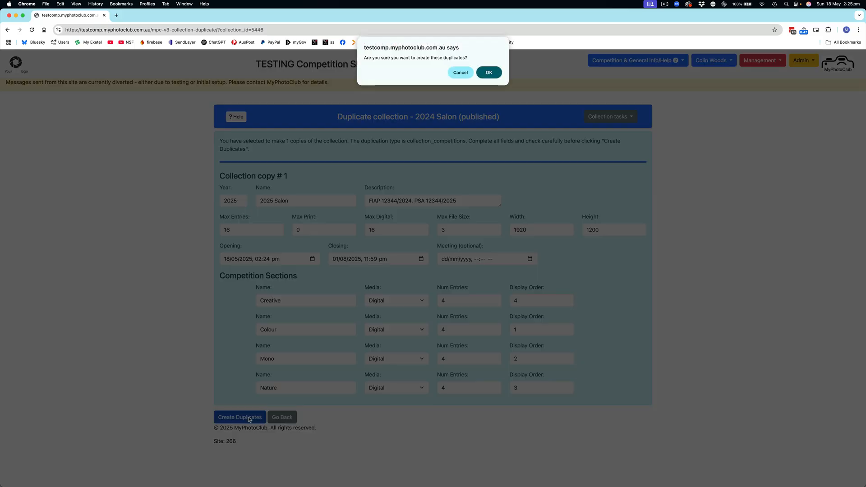
{"action": "left_click", "coordinate": [497, 73]}
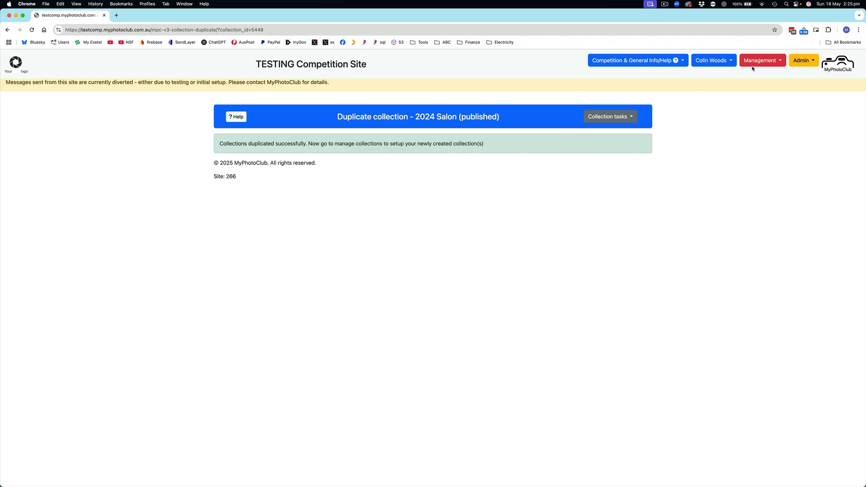
Check the Manage Collections list for the new 2025 Salon collection and look over the home page
{"action": "left_click", "coordinate": [765, 61]}
{"action": "left_click", "coordinate": [770, 83]}
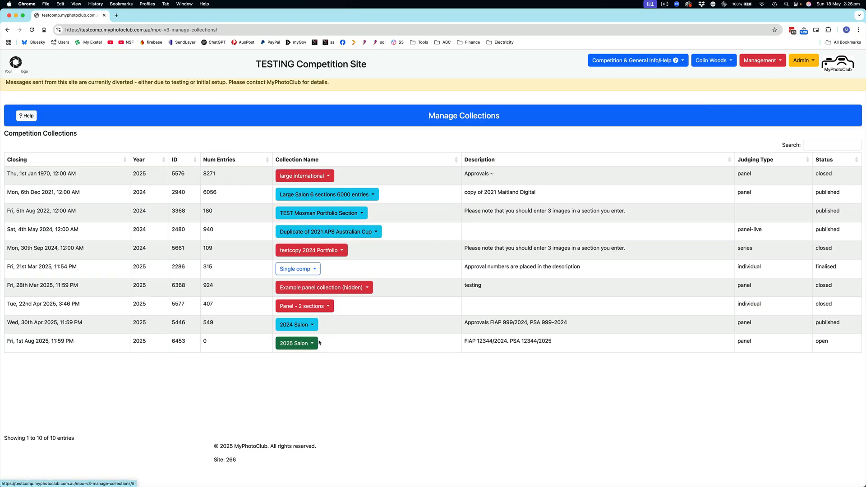
{"action": "left_click", "coordinate": [20, 64]}
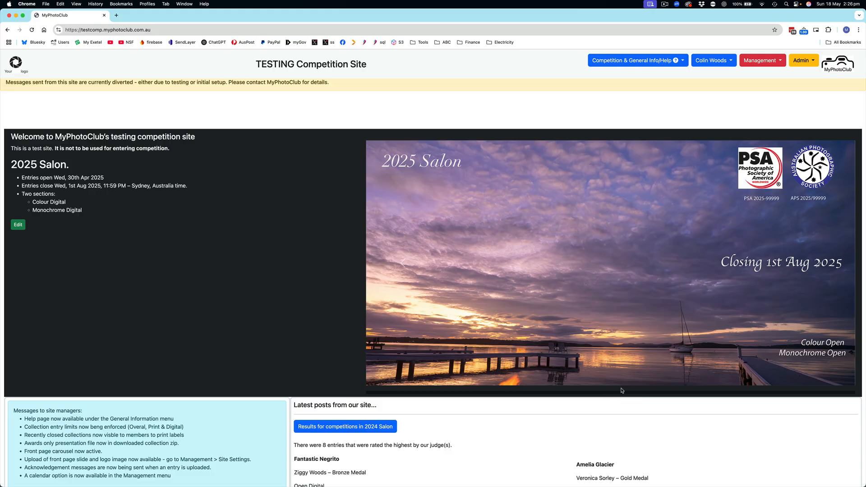
{"action": "scroll", "coordinate": [622, 391], "scroll_direction": "down", "scroll_amount": 1}
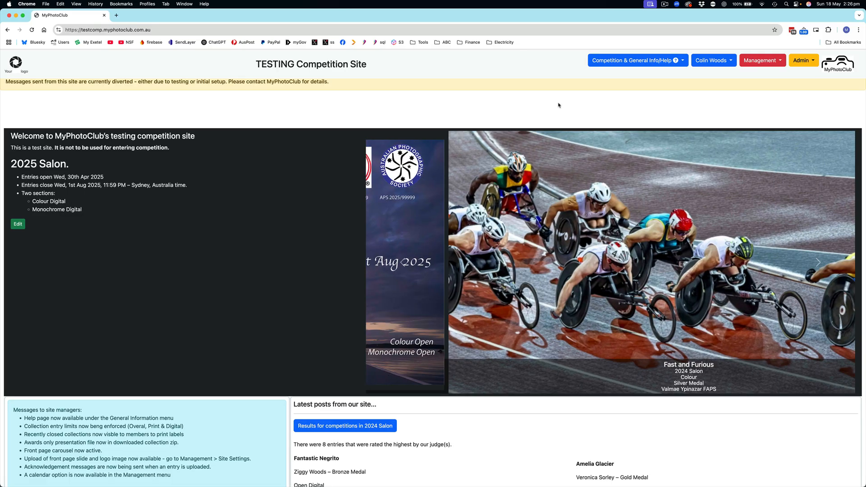
Open the settings of the 2025 Salon collection from the list of managed collections
{"action": "left_click", "coordinate": [761, 60]}
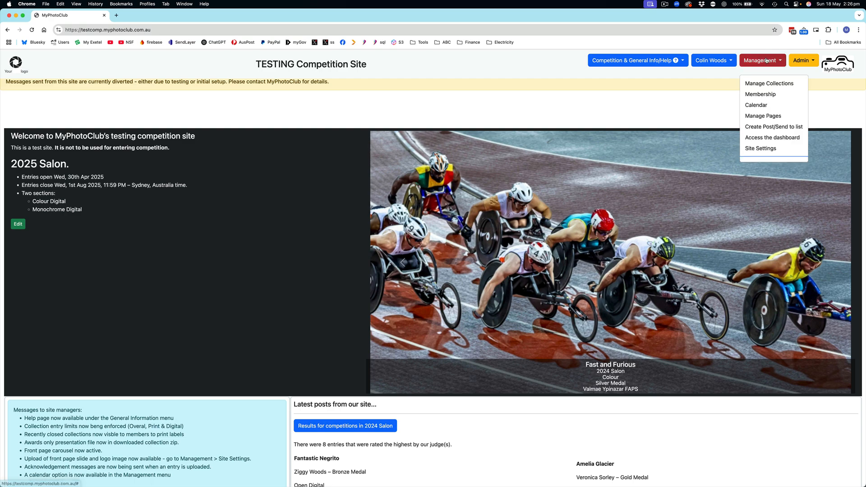
{"action": "left_click", "coordinate": [768, 84]}
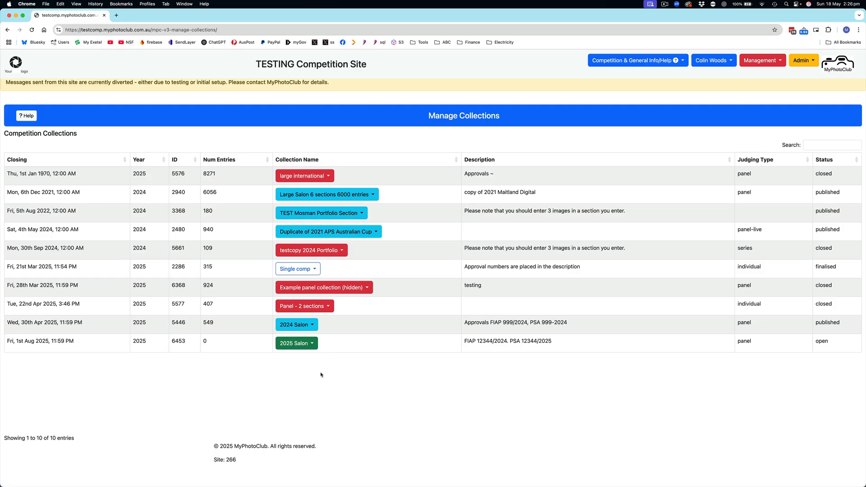
{"action": "left_click", "coordinate": [311, 347]}
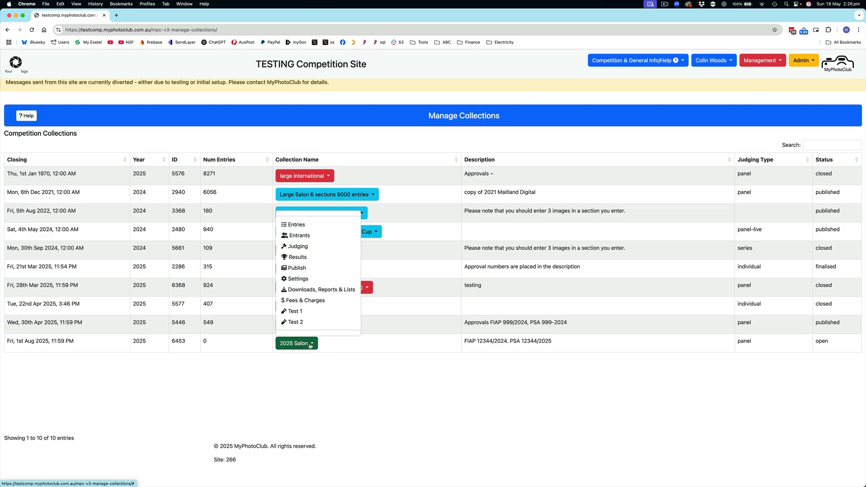
{"action": "left_click", "coordinate": [298, 279]}
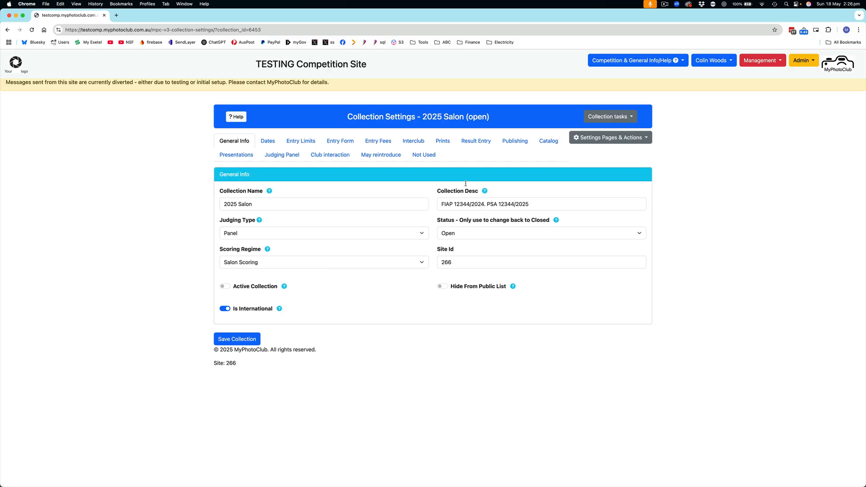
View the 2025 Salon's Entry Fees settings and open its Manage Entry Fees page
{"action": "left_click", "coordinate": [646, 138]}
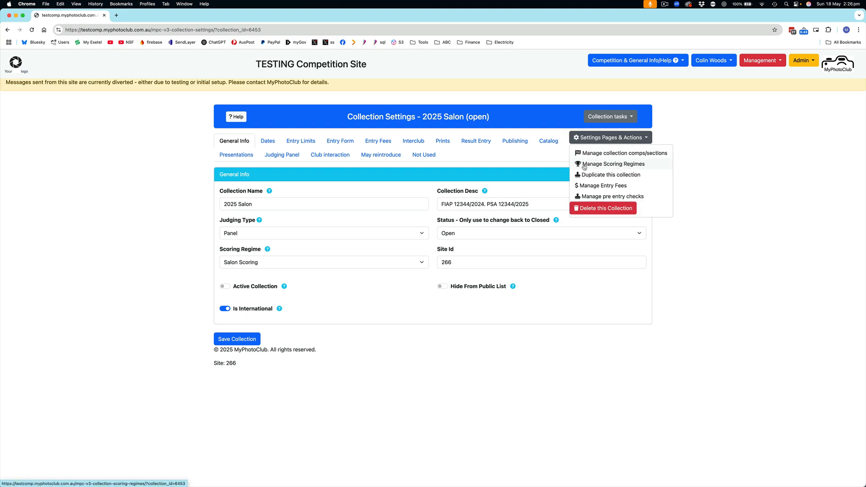
{"action": "left_click", "coordinate": [765, 170]}
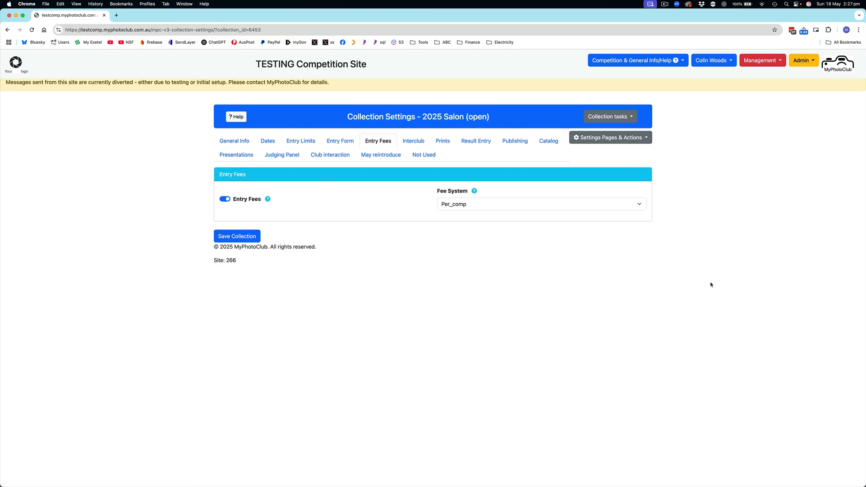
{"action": "left_click", "coordinate": [614, 141]}
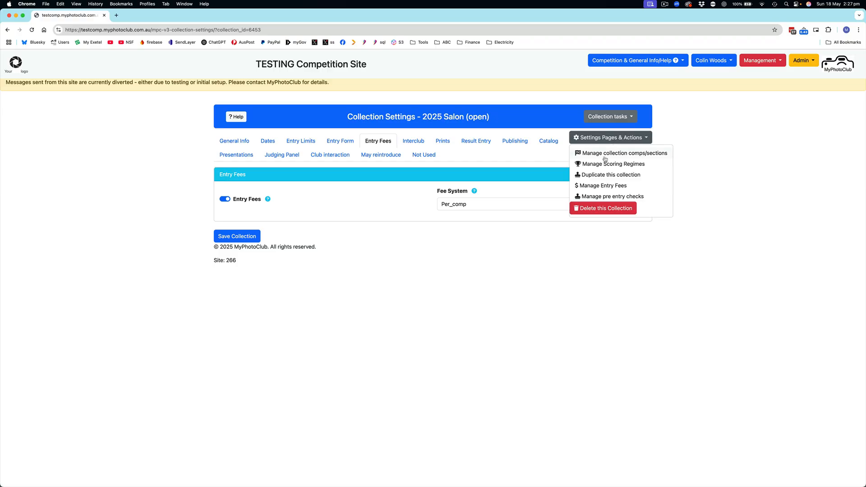
{"action": "left_click", "coordinate": [604, 186]}
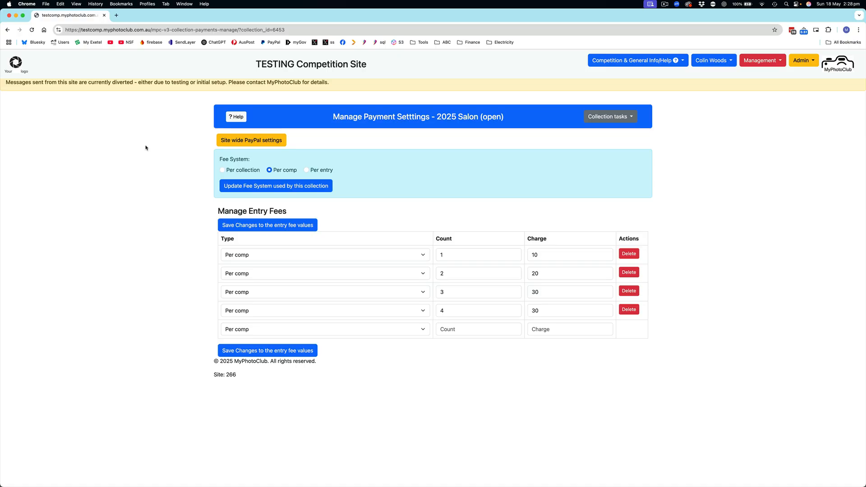
Return to the 2025 Salon's collection settings and open its pre entry checks management page
{"action": "left_click", "coordinate": [261, 140]}
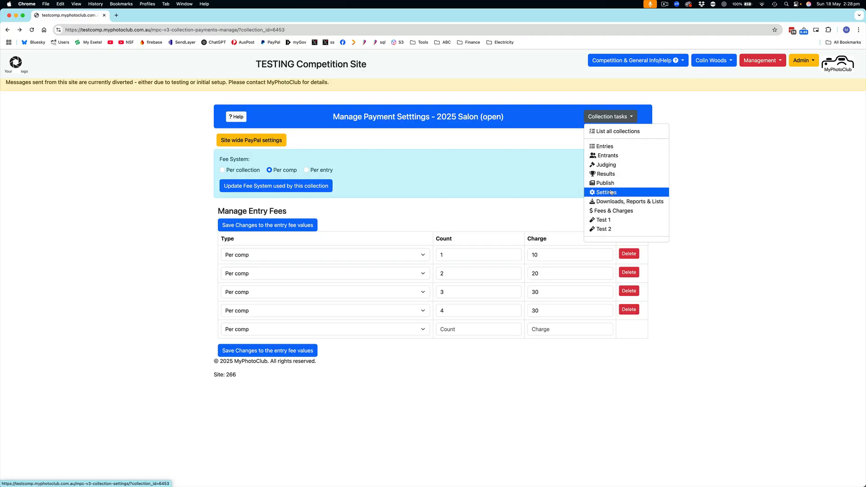
{"action": "left_click", "coordinate": [611, 193]}
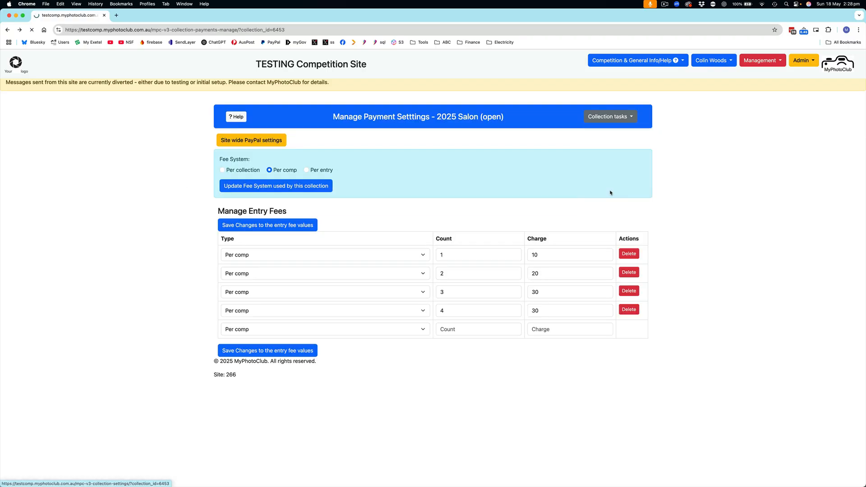
{"action": "left_click", "coordinate": [604, 141]}
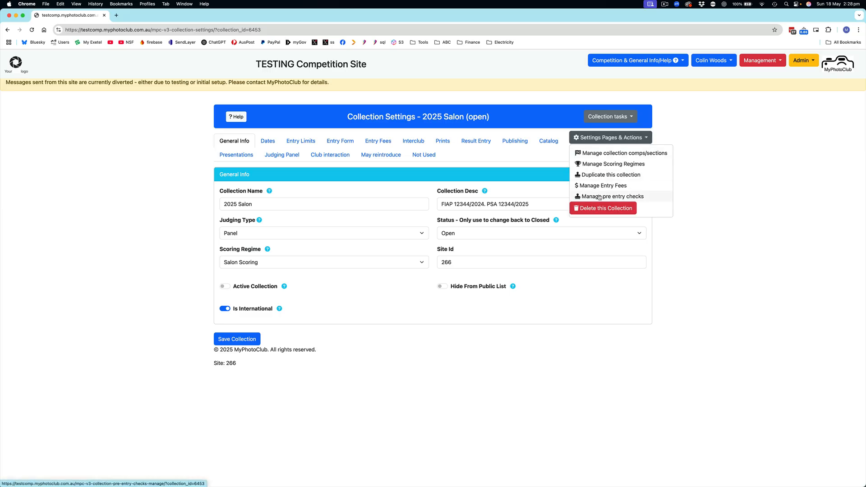
{"action": "left_click", "coordinate": [591, 197]}
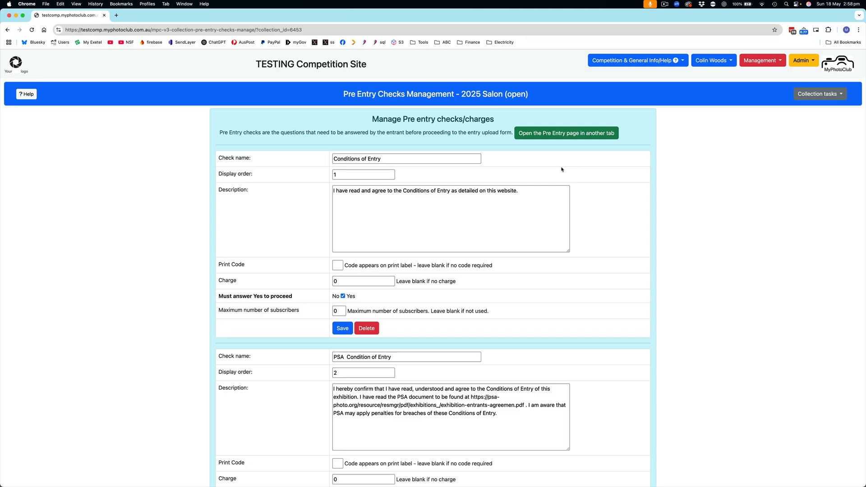
Open the entrant's Pre Entry page in another tab and review its contact details and Terms & Additional Charges sections
{"action": "left_click", "coordinate": [568, 136]}
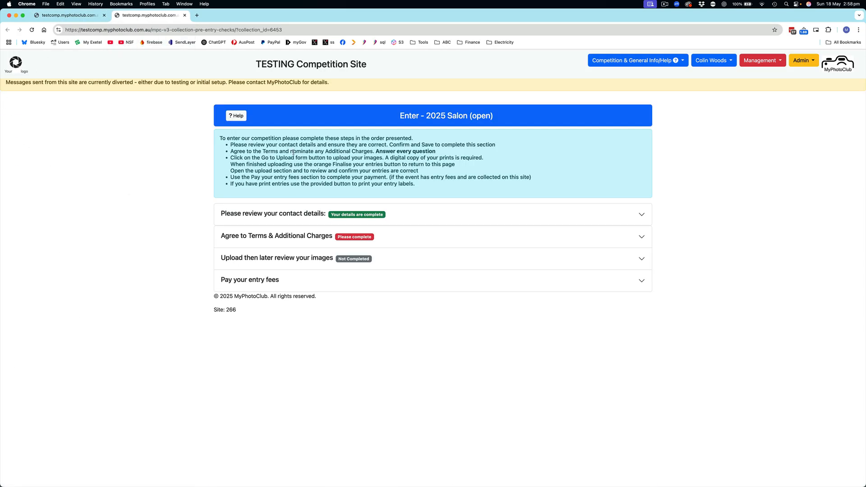
{"action": "left_click", "coordinate": [301, 215]}
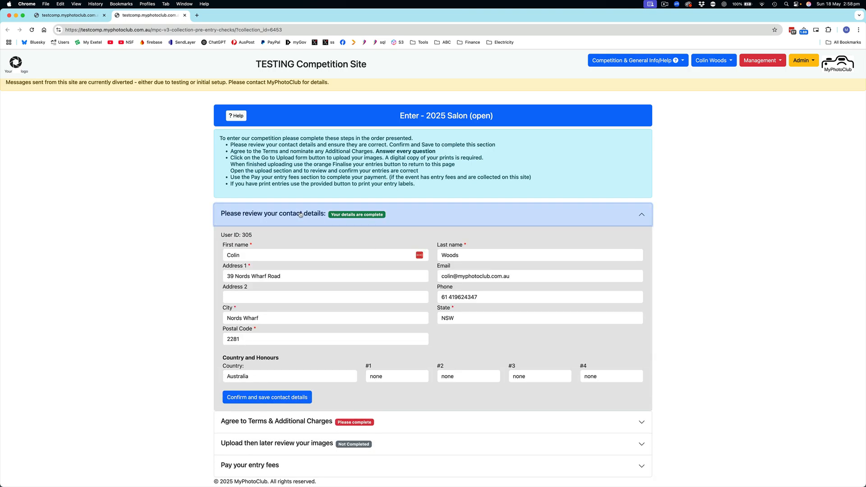
{"action": "left_click", "coordinate": [287, 212]}
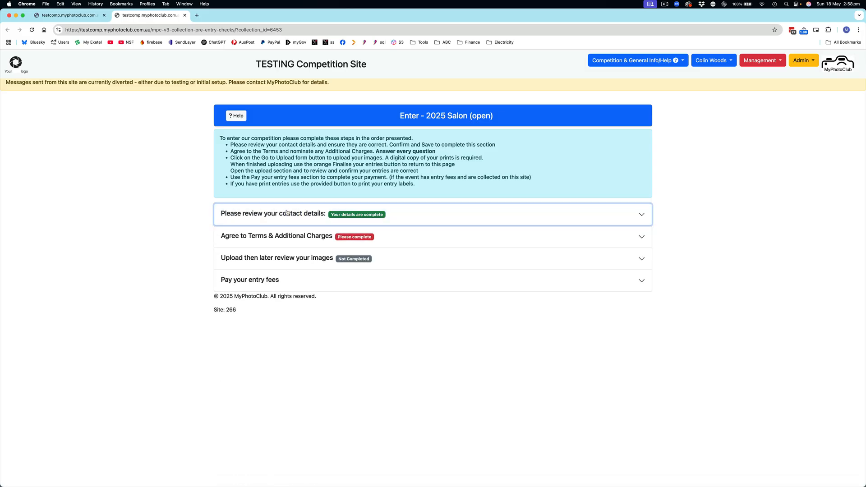
{"action": "left_click", "coordinate": [277, 237]}
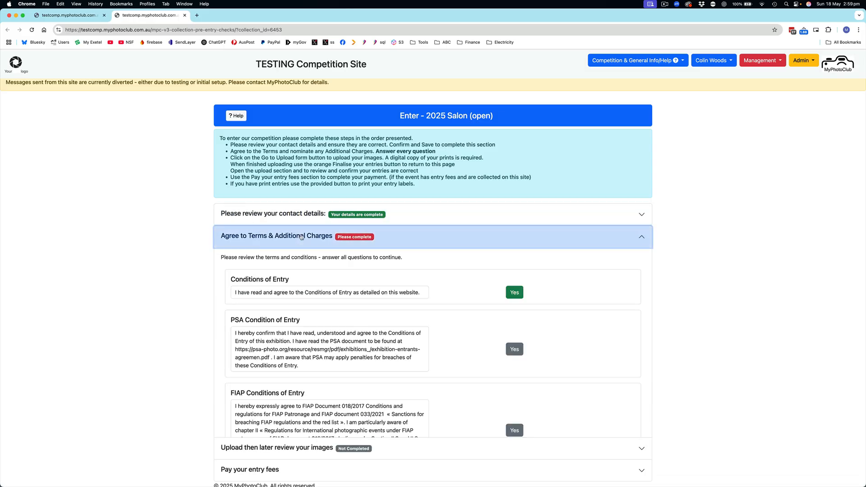
{"action": "scroll", "coordinate": [306, 239], "scroll_direction": "down", "scroll_amount": 3}
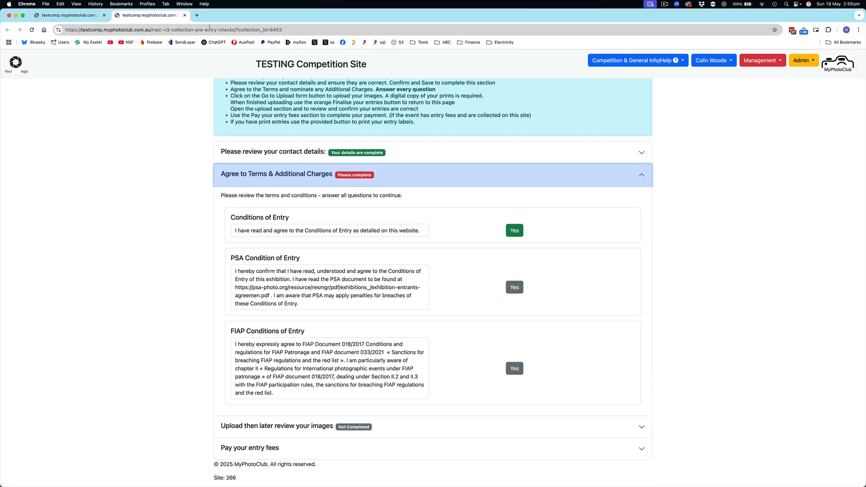
Compare the managed pre entry checks with the entrant page, examining the Conditions of Entry, PSA and FIAP checks and the option to insert another
{"action": "left_click", "coordinate": [78, 19]}
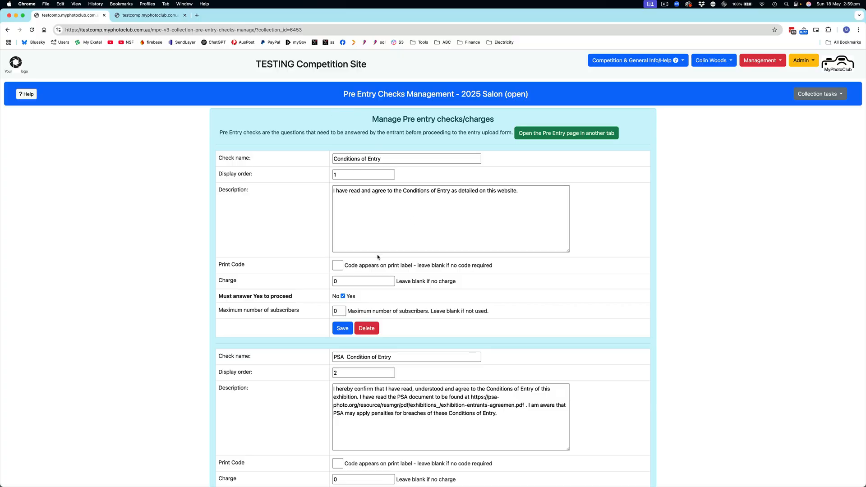
{"action": "scroll", "coordinate": [338, 265], "scroll_direction": "down", "scroll_amount": 2}
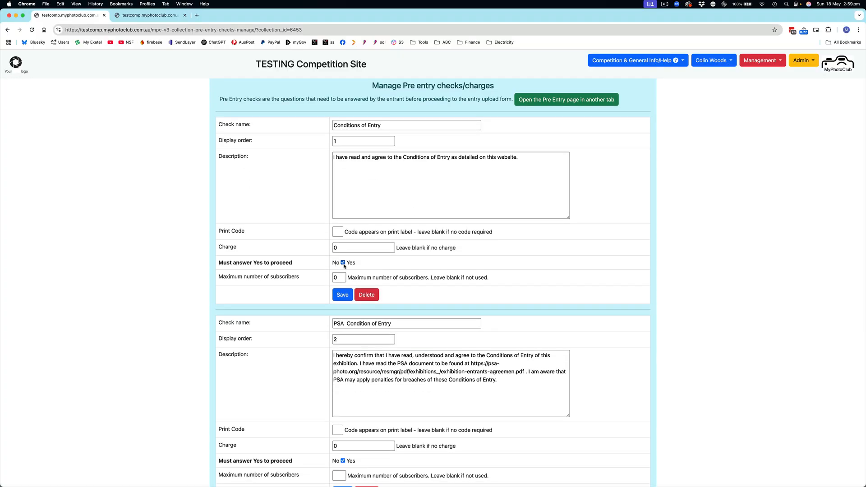
{"action": "left_click", "coordinate": [145, 18]}
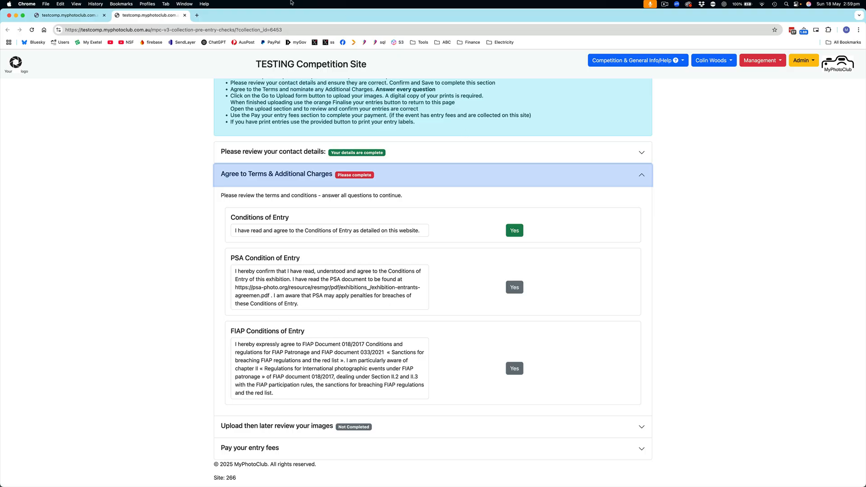
{"action": "left_click", "coordinate": [91, 16]}
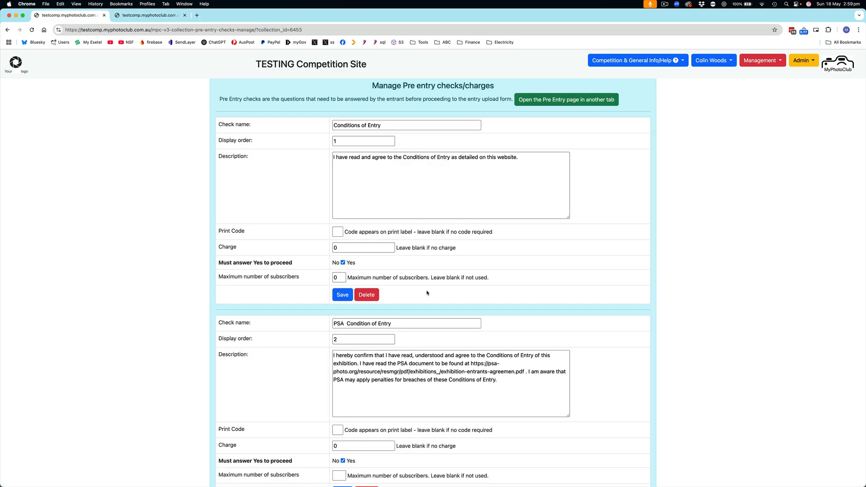
{"action": "scroll", "coordinate": [427, 294], "scroll_direction": "down", "scroll_amount": 5}
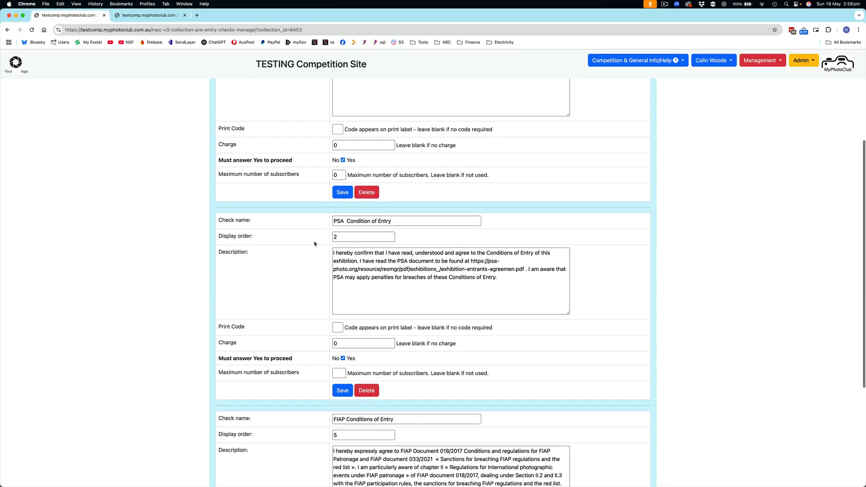
{"action": "left_click", "coordinate": [346, 396]}
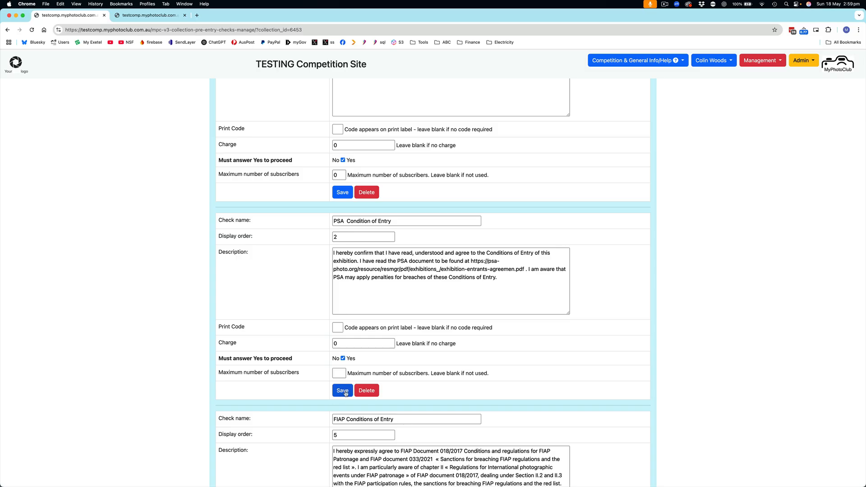
{"action": "scroll", "coordinate": [360, 367], "scroll_direction": "down", "scroll_amount": 2}
{"action": "scroll", "coordinate": [360, 367], "scroll_direction": "down", "scroll_amount": 6}
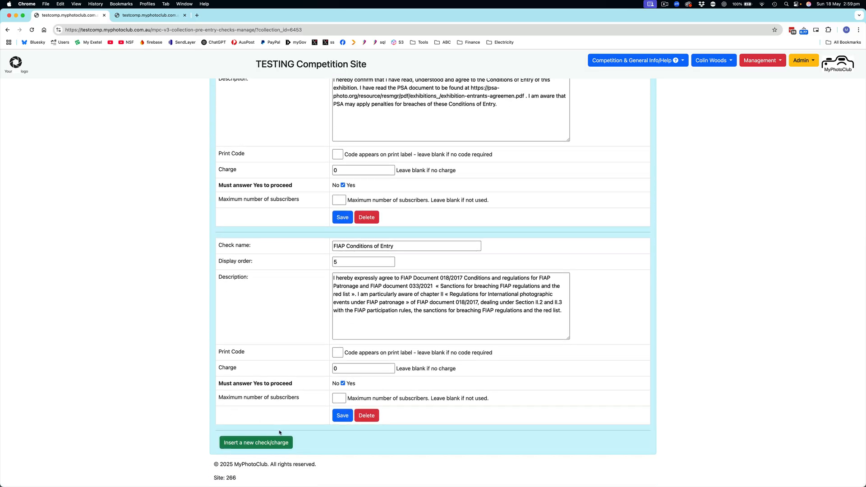
{"action": "left_click", "coordinate": [242, 443]}
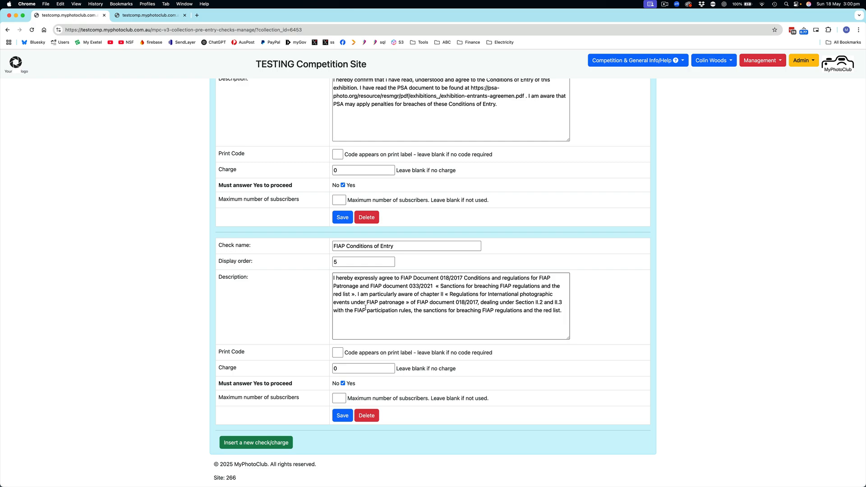
{"action": "scroll", "coordinate": [366, 309], "scroll_direction": "up", "scroll_amount": 8}
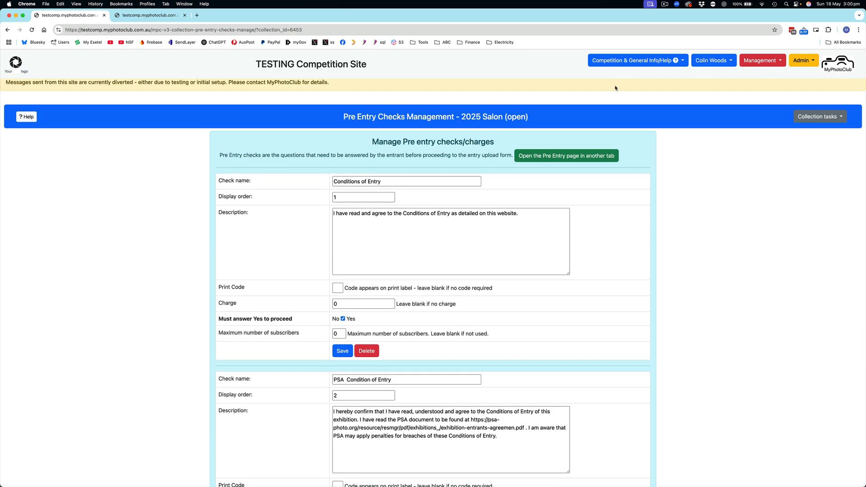
Turn on Active Collection in the 2025 Salon's general settings and save the collection
{"action": "left_click", "coordinate": [818, 119]}
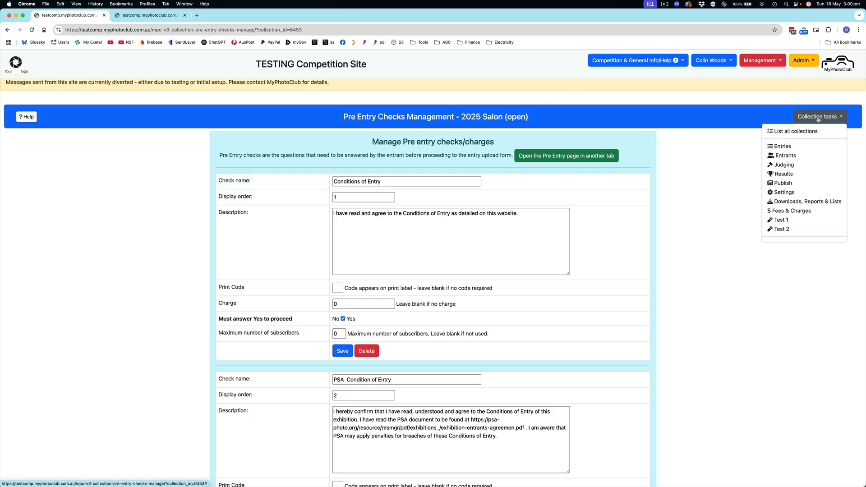
{"action": "left_click", "coordinate": [795, 191]}
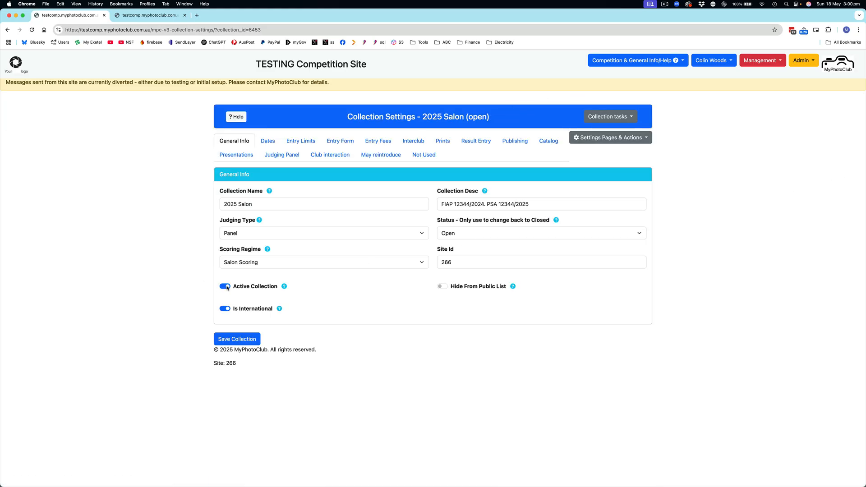
{"action": "left_click", "coordinate": [227, 286]}
{"action": "left_click", "coordinate": [227, 288]}
{"action": "left_click", "coordinate": [239, 339]}
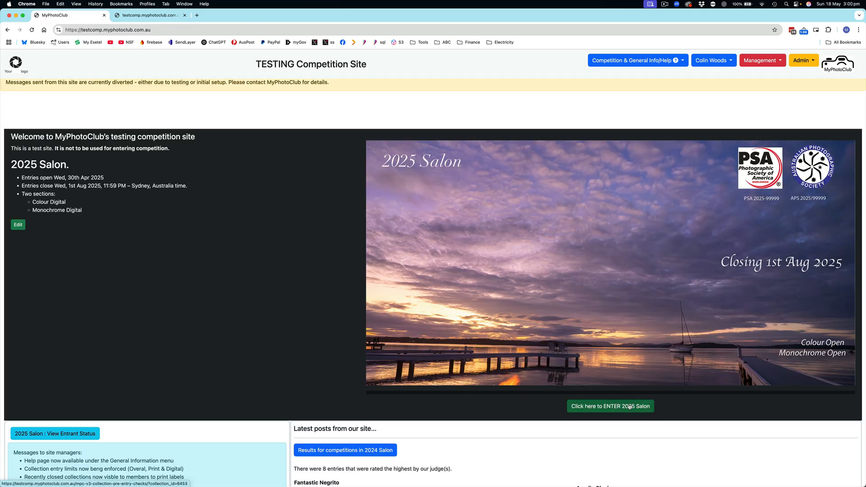
Start entering the 2025 Salon from the home page and review the entrant's contact details
{"action": "left_click", "coordinate": [630, 407]}
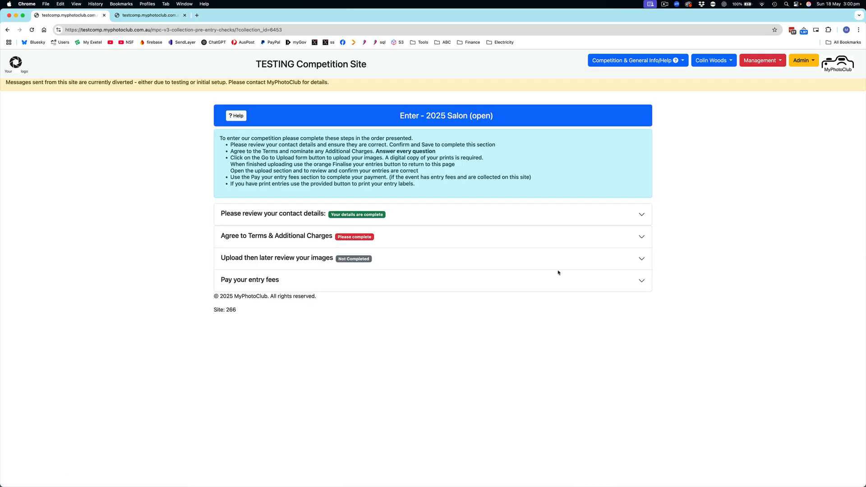
{"action": "left_click", "coordinate": [286, 221]}
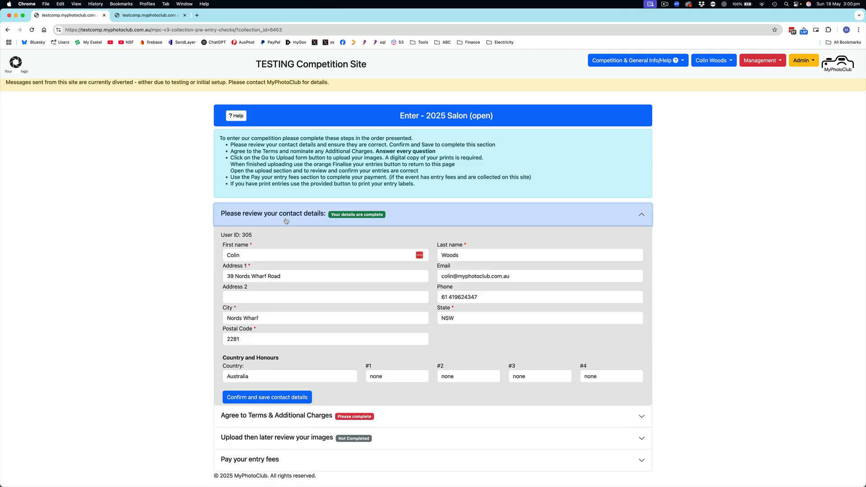
{"action": "left_click", "coordinate": [286, 221]}
Answer Yes to the PSA Condition of Entry and the FIAP Conditions of Entry in the terms section
{"action": "left_click", "coordinate": [287, 236]}
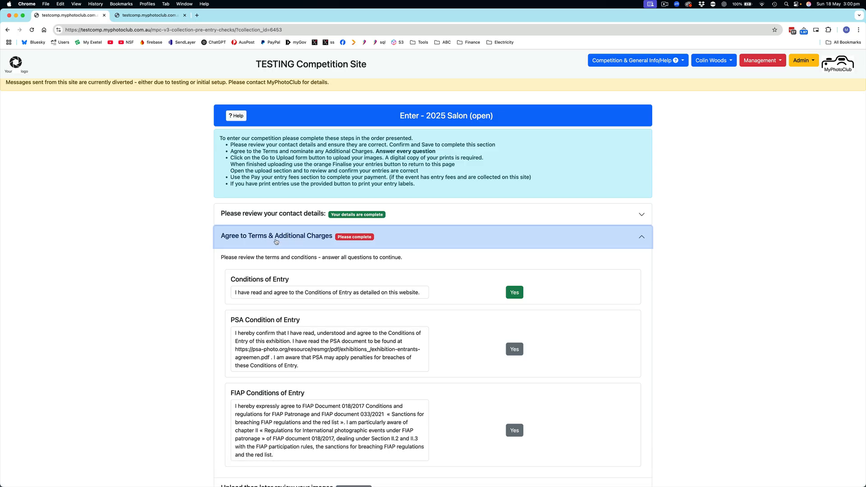
{"action": "left_click", "coordinate": [518, 351]}
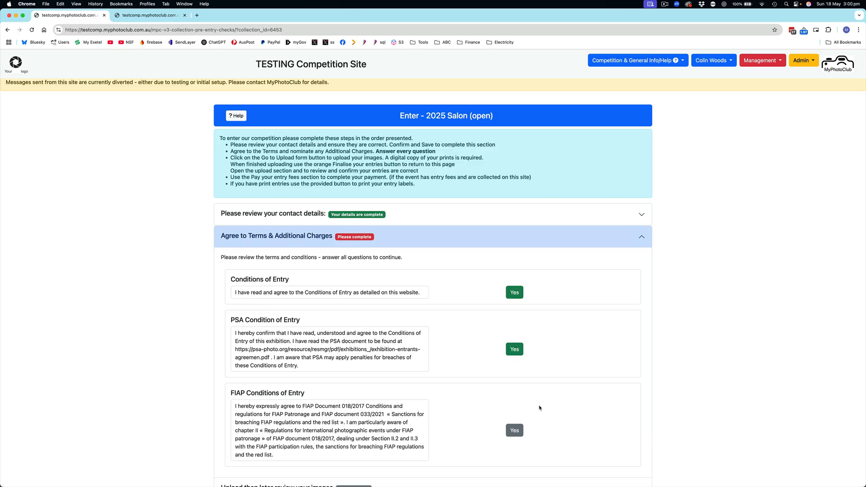
{"action": "left_click", "coordinate": [514, 430]}
{"action": "scroll", "coordinate": [564, 293], "scroll_direction": "down", "scroll_amount": 3}
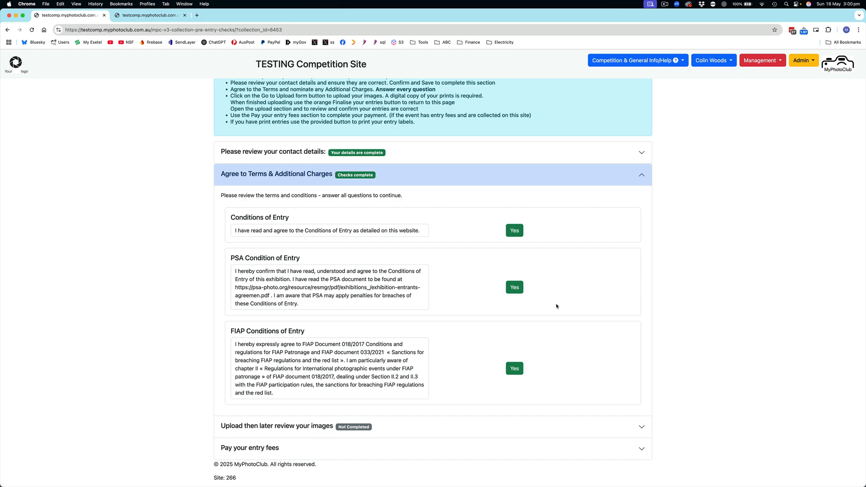
{"action": "scroll", "coordinate": [545, 354], "scroll_direction": "up", "scroll_amount": 1}
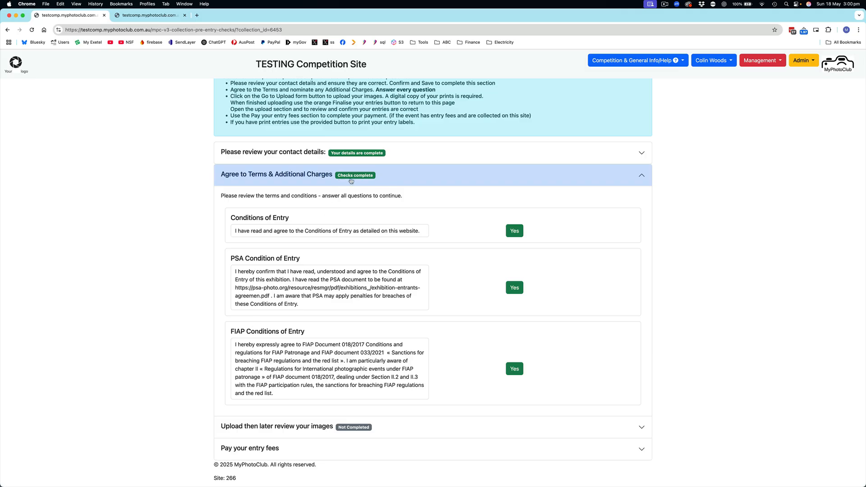
Submit Fantastic Negrito.jpg with the title "test" as Colour Entry #1, and finish uploading to proceed to the entry fees
{"action": "left_click", "coordinate": [302, 428]}
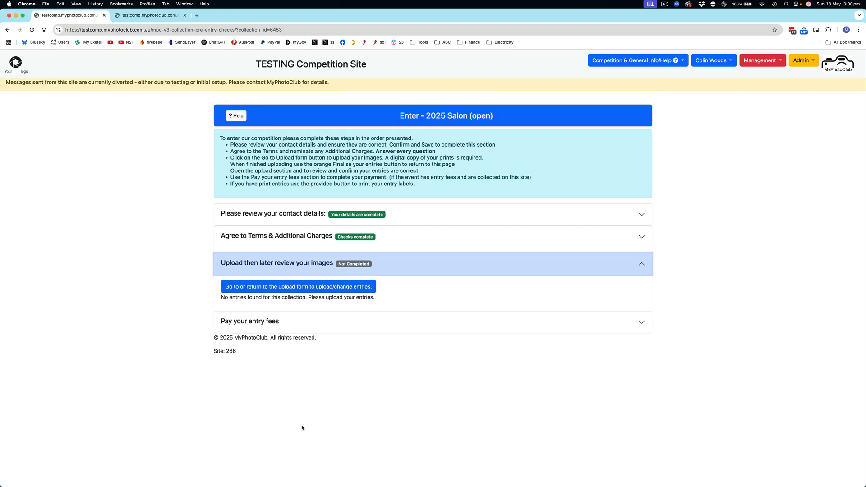
{"action": "left_click", "coordinate": [336, 283]}
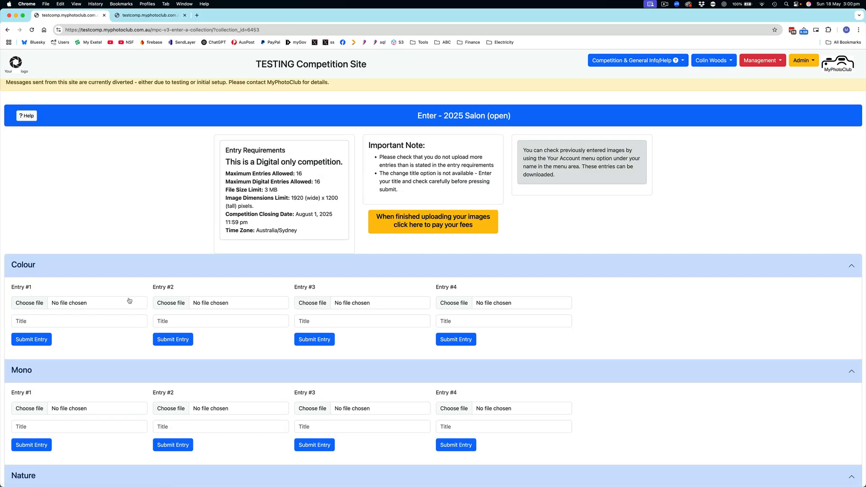
{"action": "left_click", "coordinate": [107, 302]}
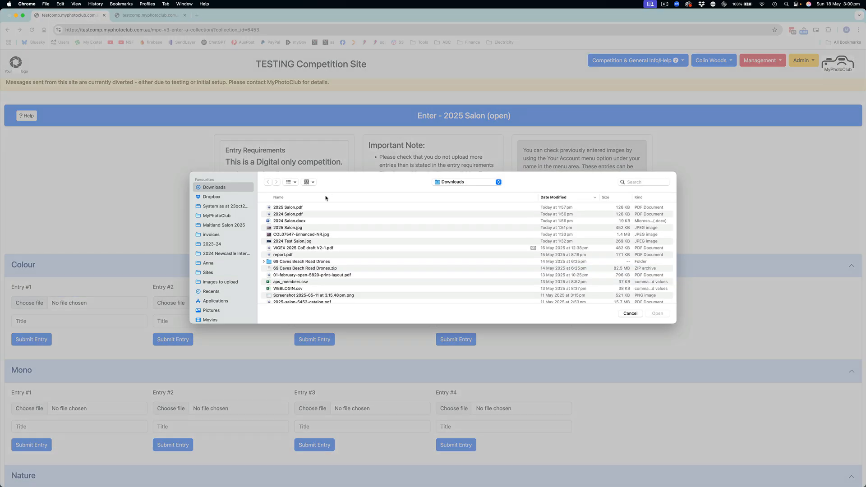
{"action": "key", "text": "f"}
{"action": "key", "text": "Return"}
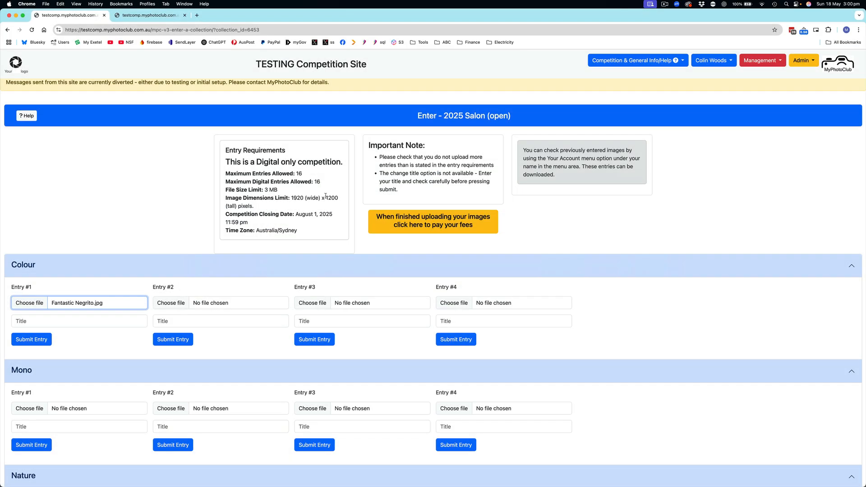
{"action": "left_click", "coordinate": [83, 321]}
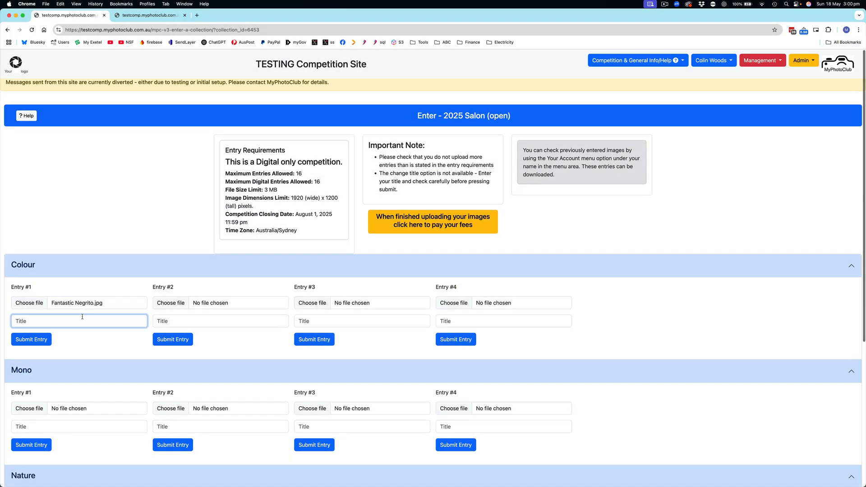
{"action": "type", "text": "test"}
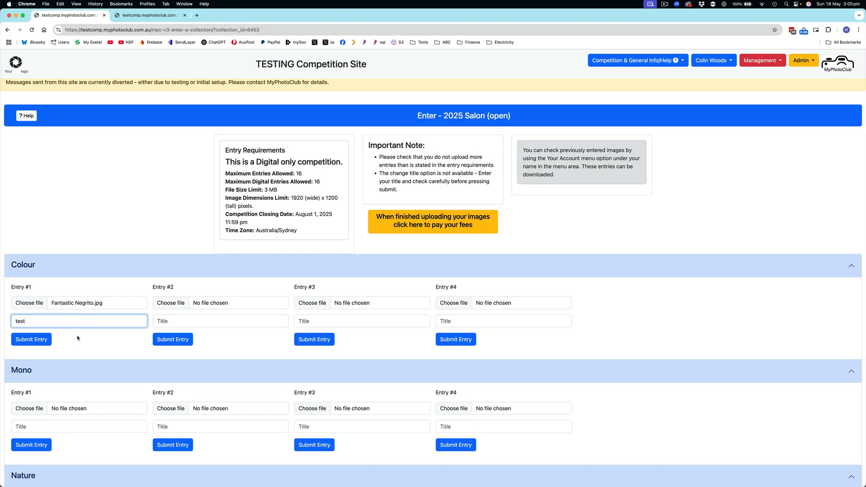
{"action": "left_click", "coordinate": [36, 344]}
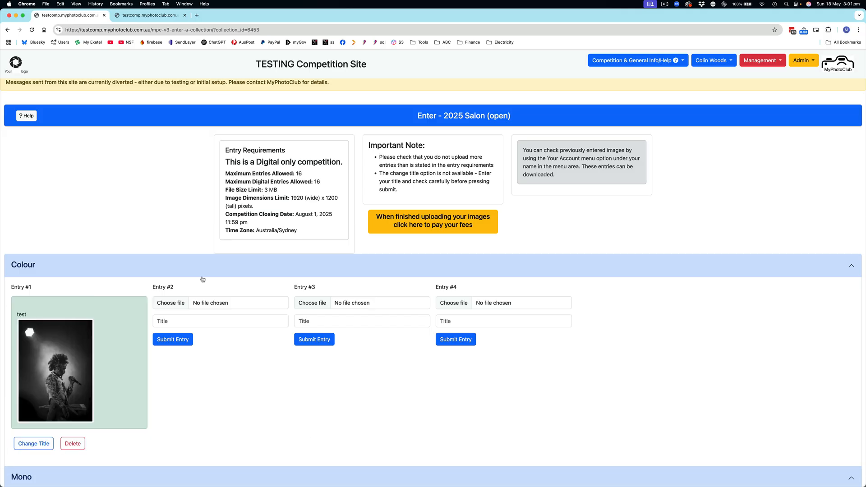
{"action": "left_click", "coordinate": [442, 220]}
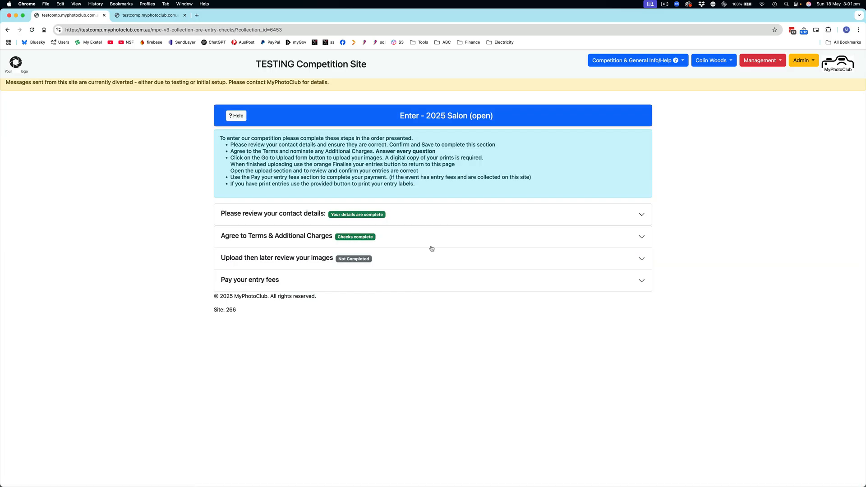
Confirm that the uploaded image is correct and complies with the site's rules, and review the entry fee details
{"action": "left_click", "coordinate": [284, 259]}
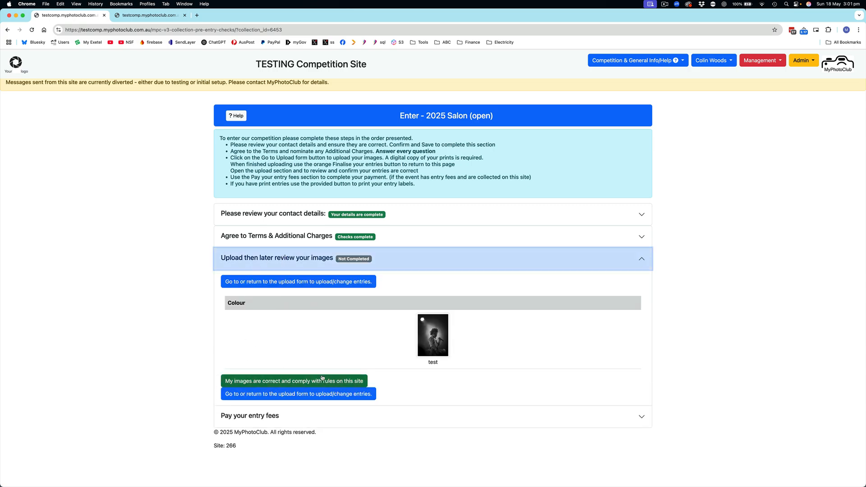
{"action": "left_click", "coordinate": [310, 423]}
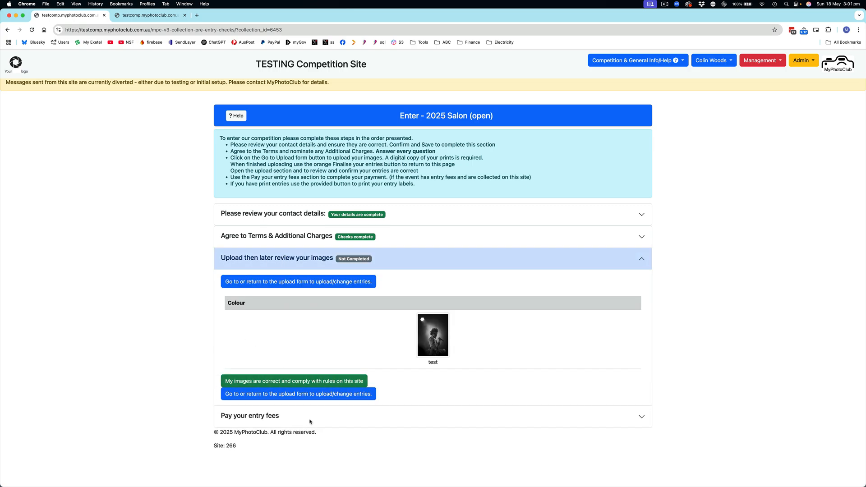
{"action": "left_click", "coordinate": [321, 380]}
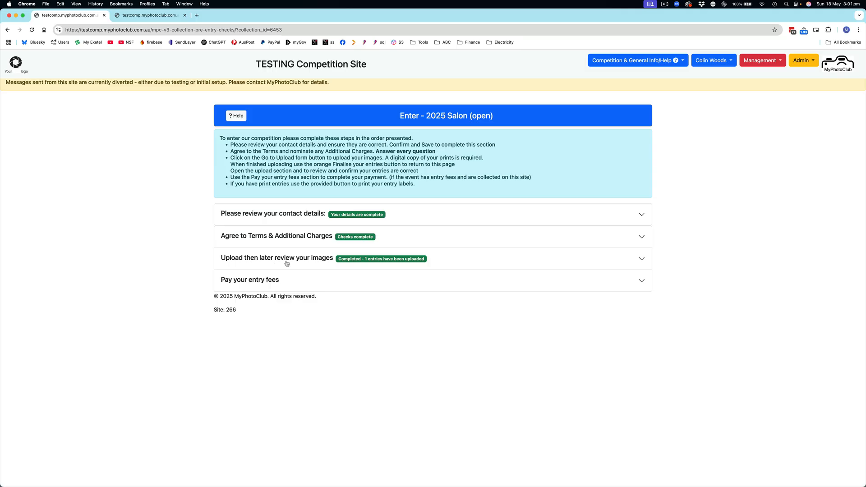
{"action": "left_click", "coordinate": [261, 283]}
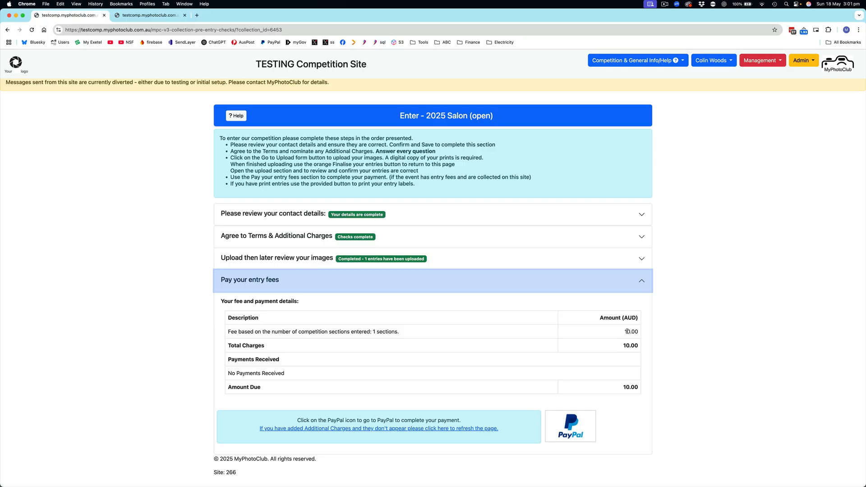
Return to the upload form, submit Fantastic Negrito.jpg with the title "test" as Mono Entry #1, and review the updated entry fees
{"action": "left_click", "coordinate": [327, 260]}
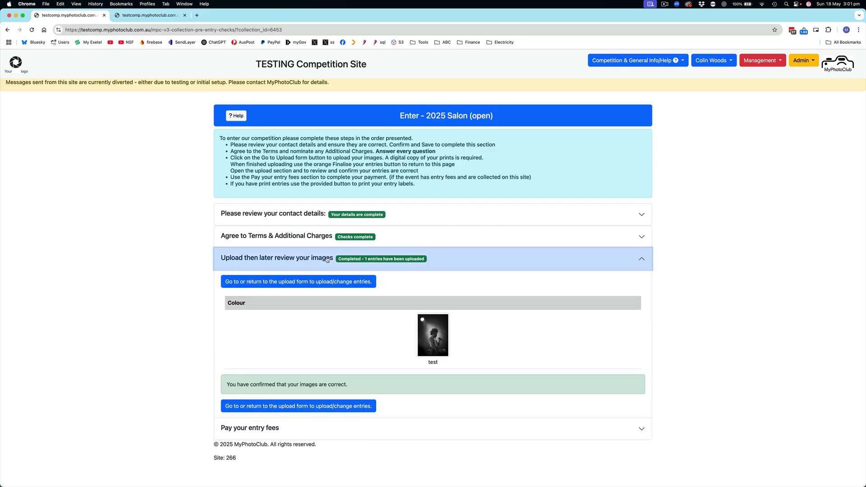
{"action": "left_click", "coordinate": [298, 407]}
{"action": "scroll", "coordinate": [88, 374], "scroll_direction": "down", "scroll_amount": 3}
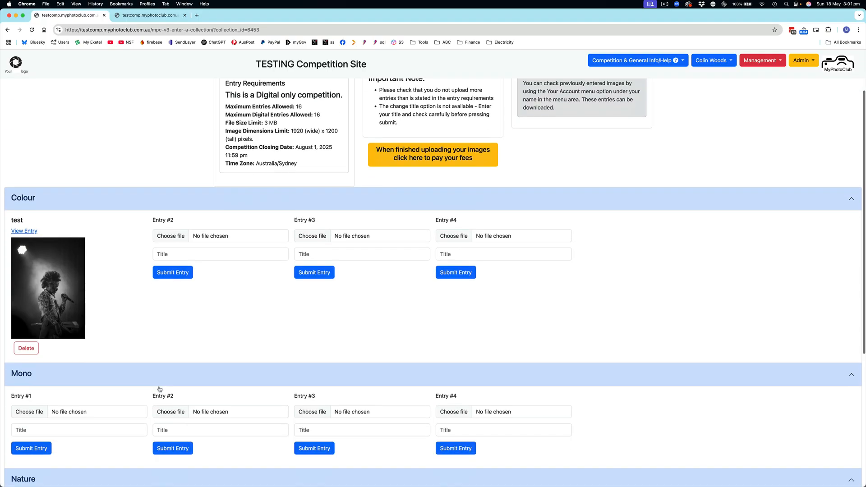
{"action": "left_click", "coordinate": [88, 372]}
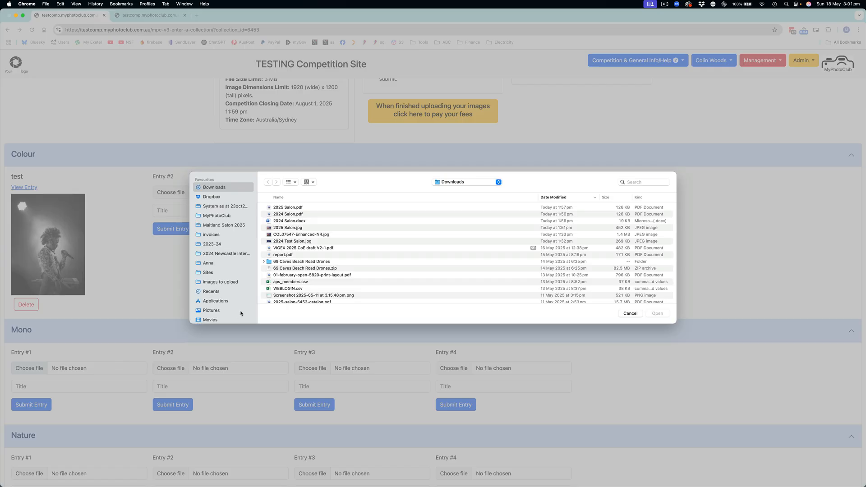
{"action": "left_click", "coordinate": [309, 298]}
{"action": "key", "text": "f"}
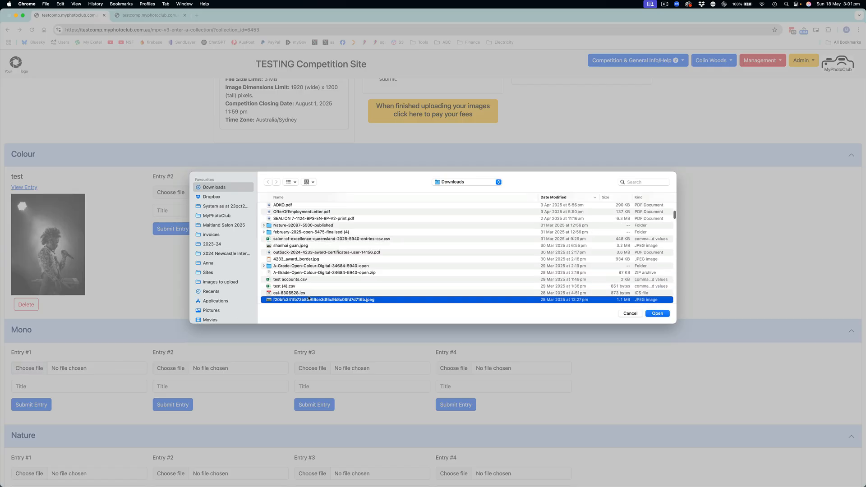
{"action": "key", "text": "a"}
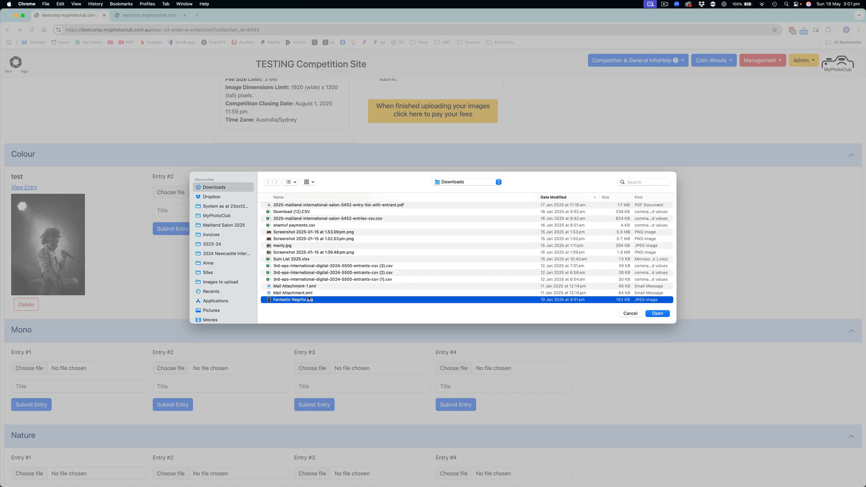
{"action": "key", "text": "Return"}
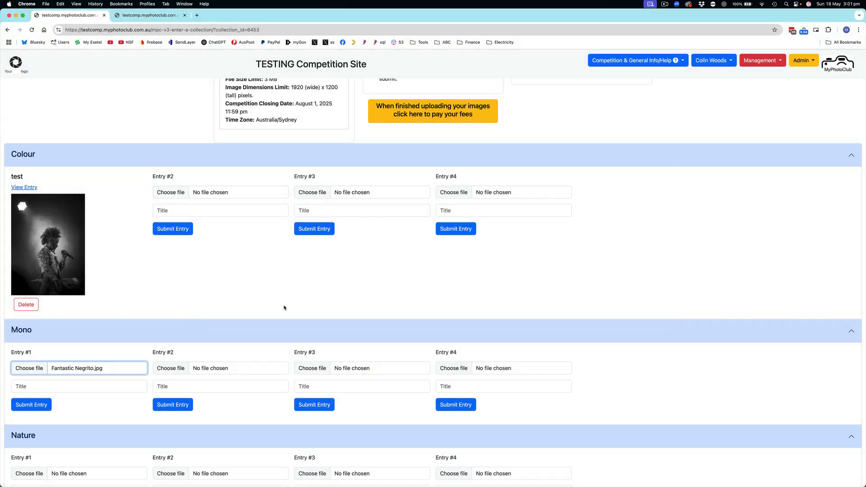
{"action": "left_click", "coordinate": [105, 382]}
{"action": "type", "text": "test"}
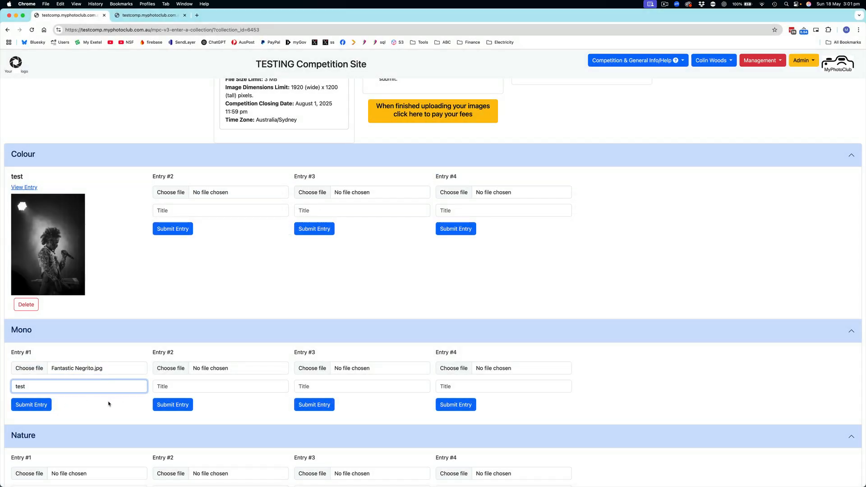
{"action": "left_click", "coordinate": [32, 404]}
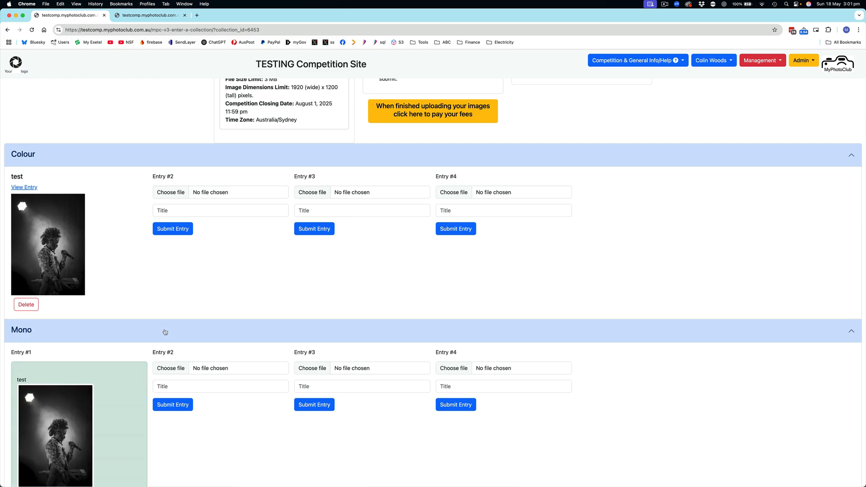
{"action": "left_click", "coordinate": [422, 112]}
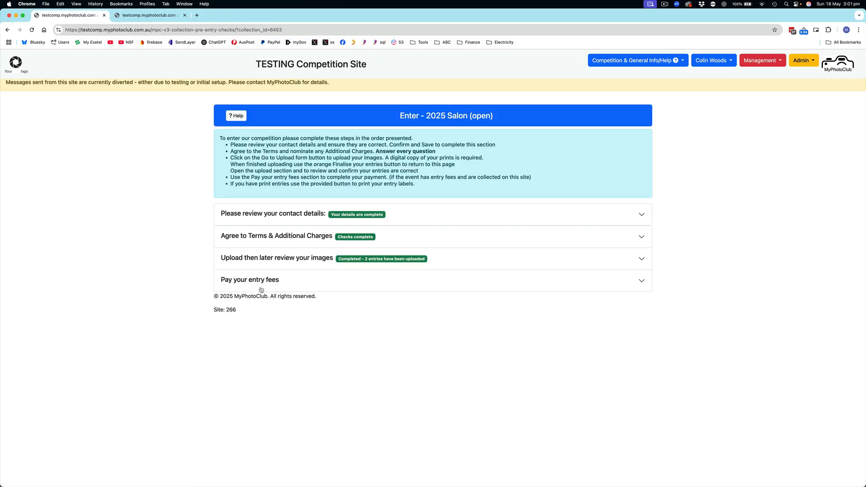
{"action": "left_click", "coordinate": [263, 281]}
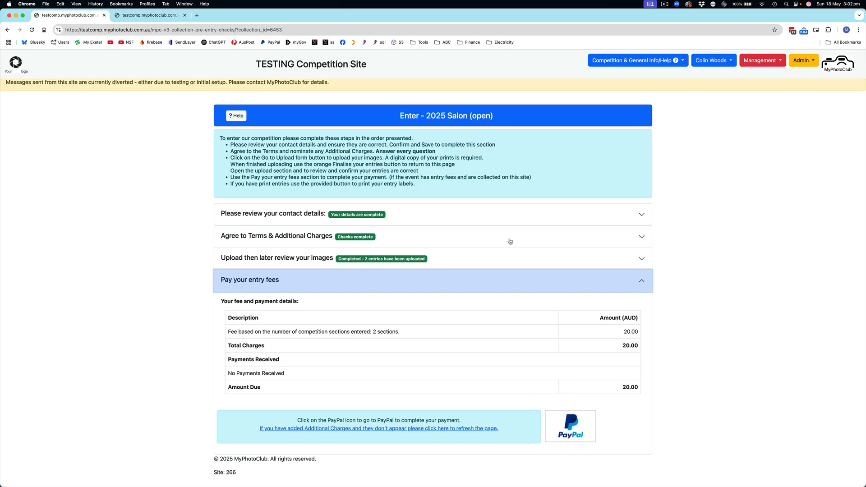
Reopen the upload form from the image review section and delete the "test" entry from the Colour section
{"action": "left_click", "coordinate": [288, 263]}
{"action": "left_click", "coordinate": [273, 282]}
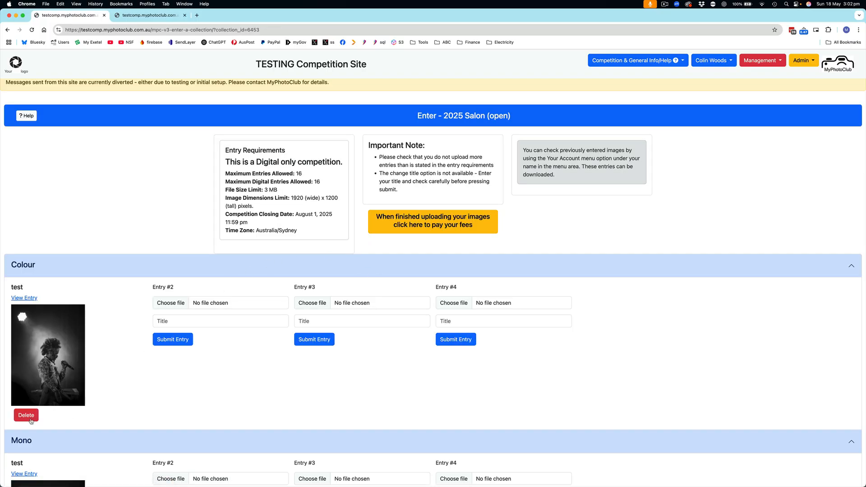
{"action": "left_click", "coordinate": [31, 421]}
{"action": "left_click", "coordinate": [490, 71]}
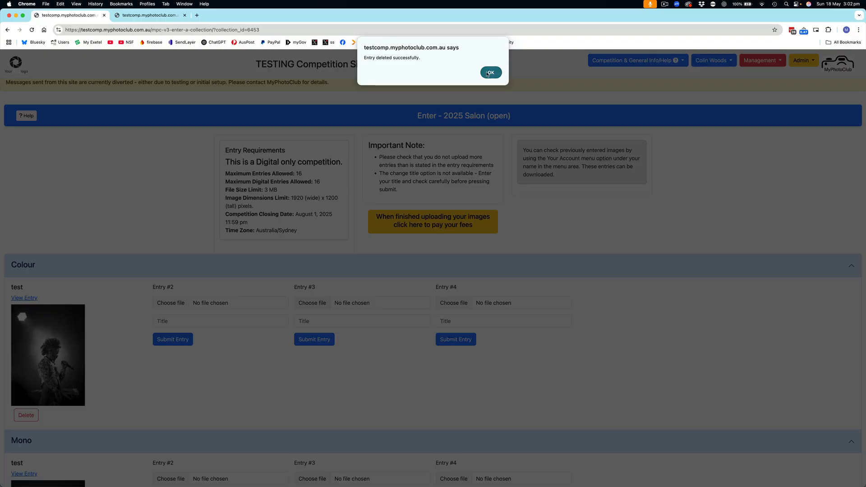
{"action": "left_click", "coordinate": [490, 73]}
Delete the "test" entry from the Mono section and return to the site's home page
{"action": "scroll", "coordinate": [216, 174], "scroll_direction": "down", "scroll_amount": 5}
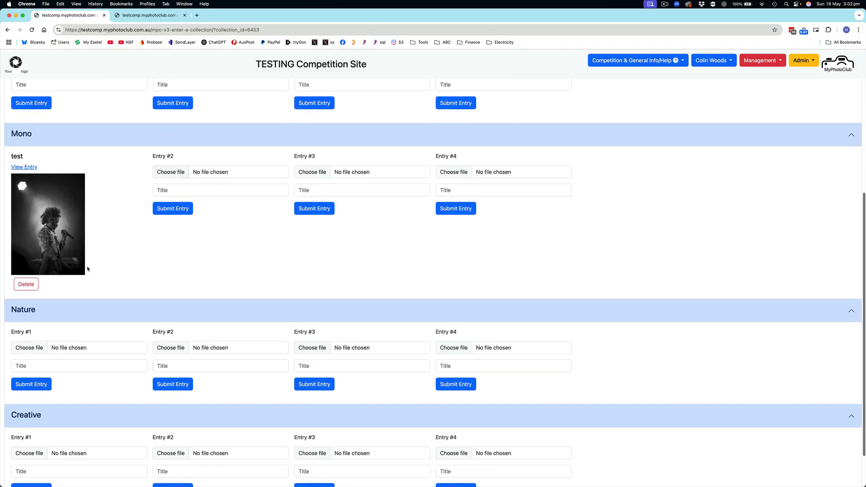
{"action": "left_click", "coordinate": [33, 286]}
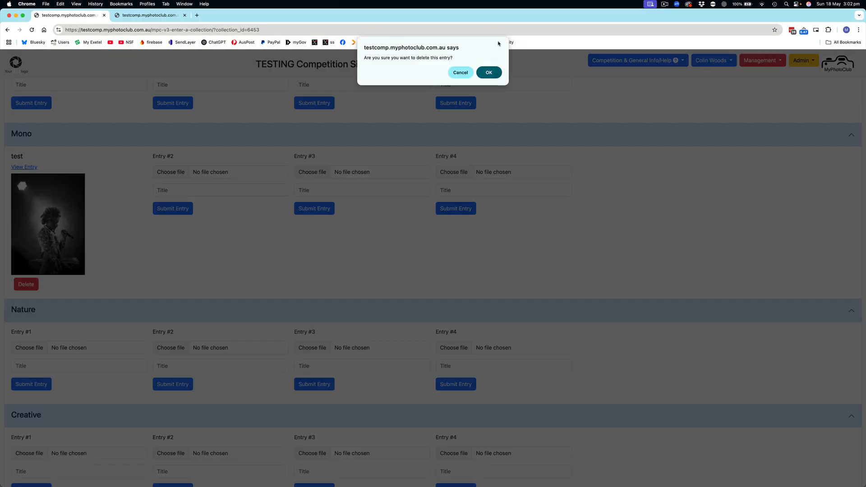
{"action": "left_click", "coordinate": [492, 72]}
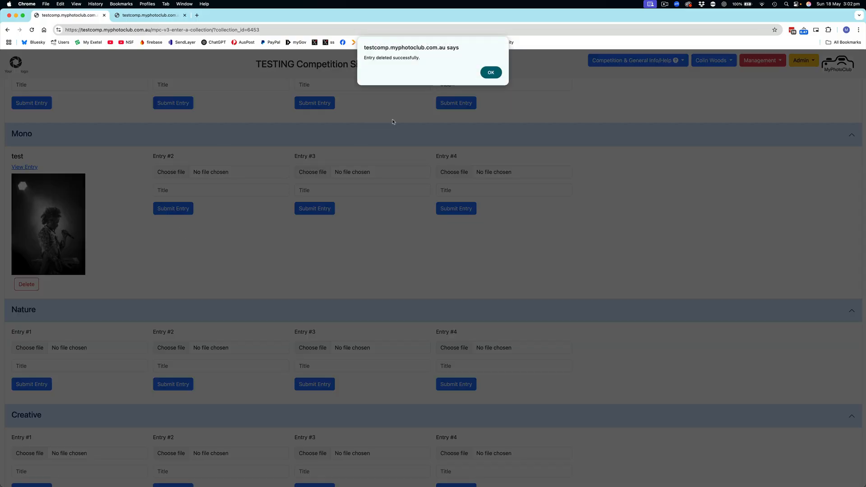
{"action": "left_click", "coordinate": [492, 74]}
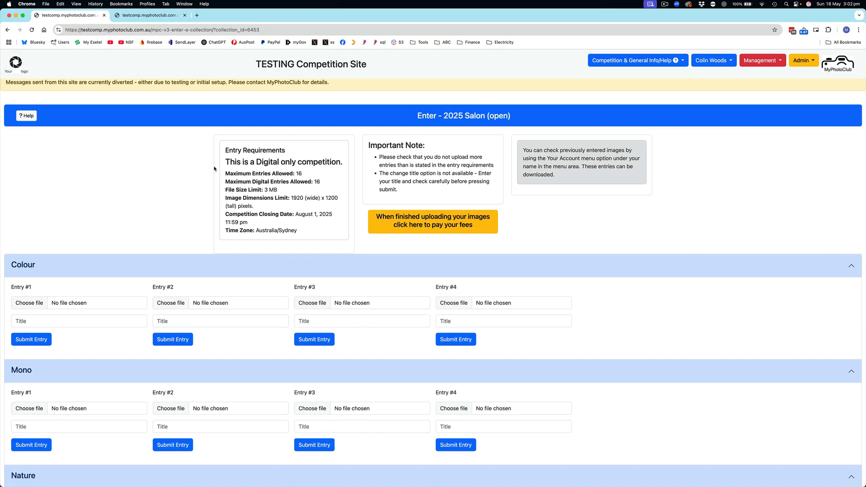
{"action": "left_click", "coordinate": [16, 63]}
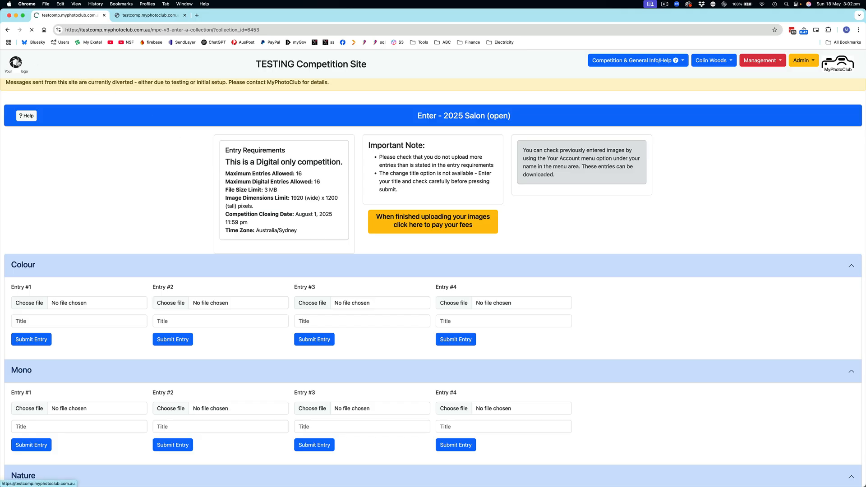